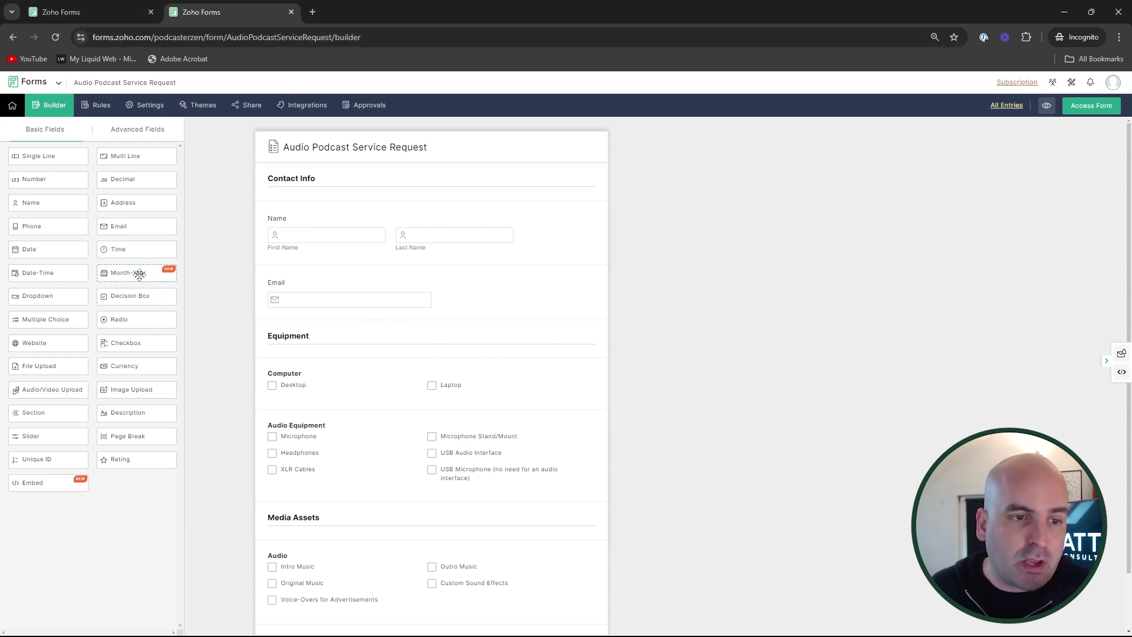
Add a Month-Year field below the Email field and open its properties
left_click_drag(139, 273, 379, 353)
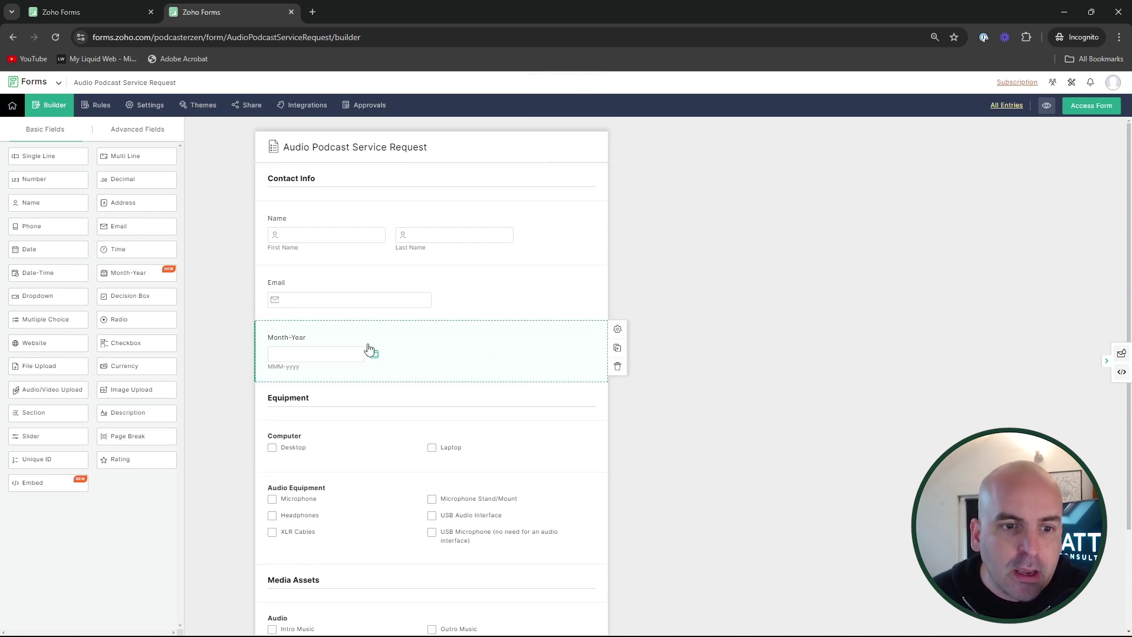
left_click(618, 329)
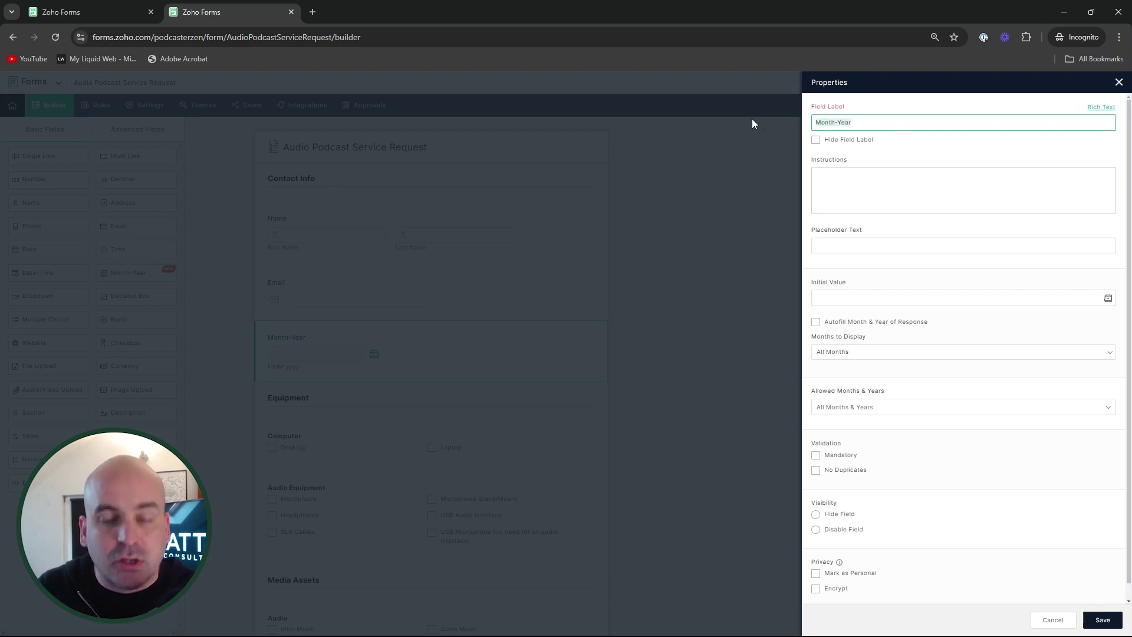
Label the field 'What month would you like to start your podcast?' and review its month options
type("What month")
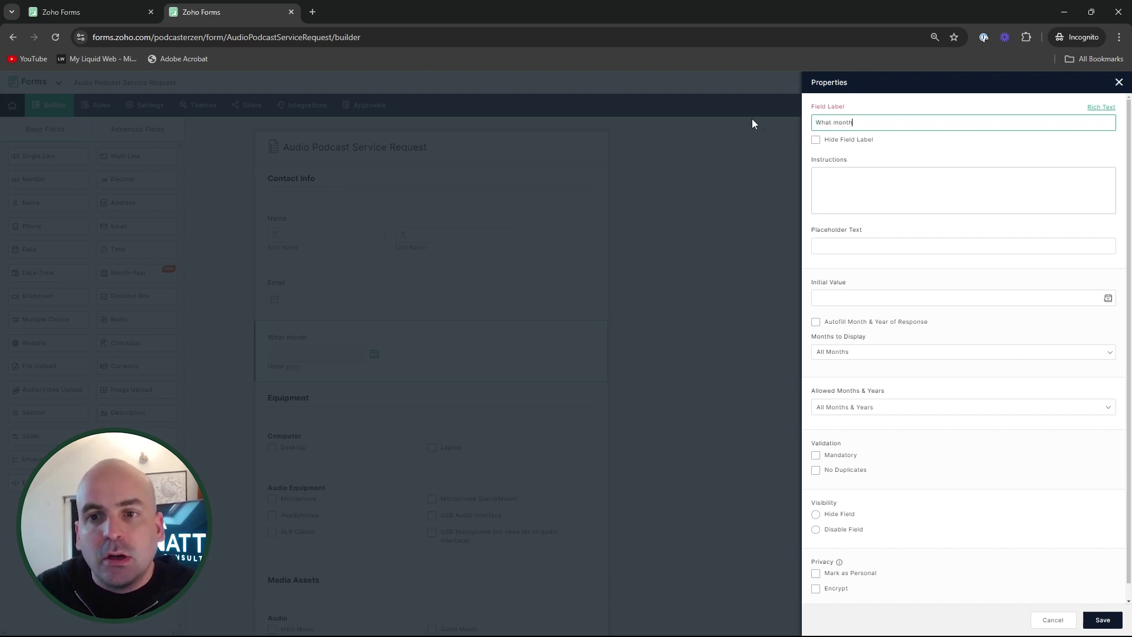
type(" would you like to")
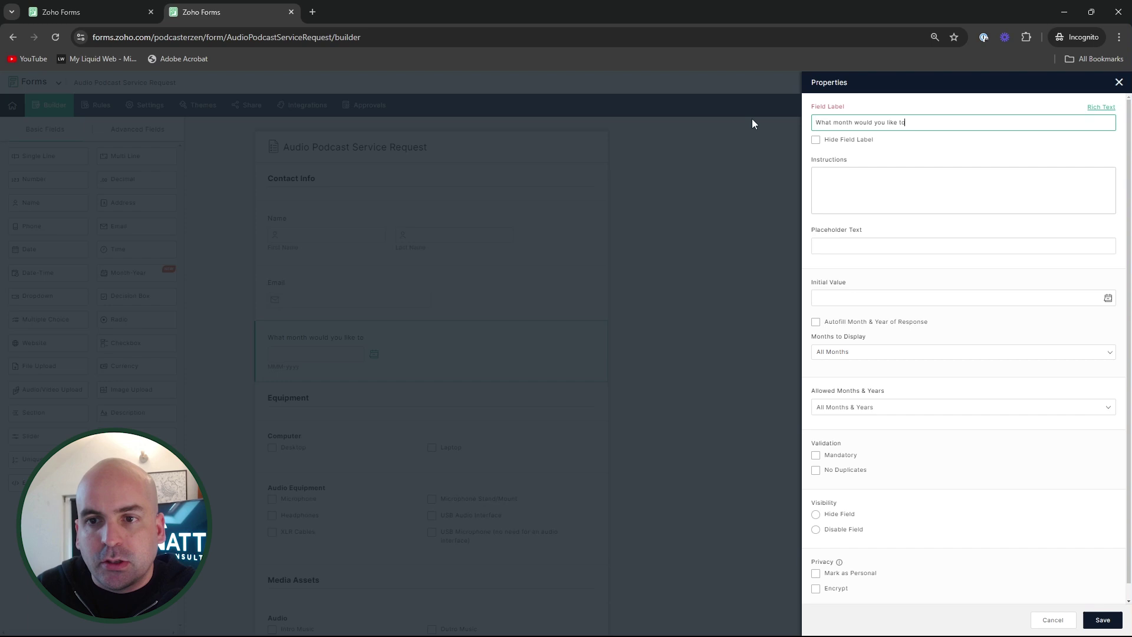
type(" start your podcast?")
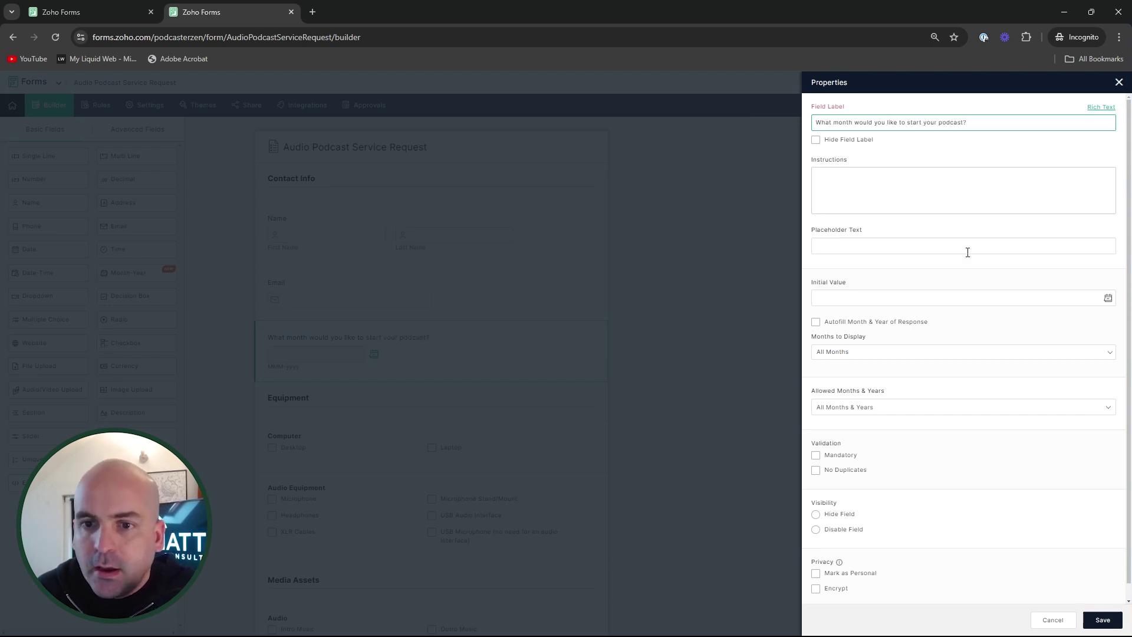
left_click(861, 353)
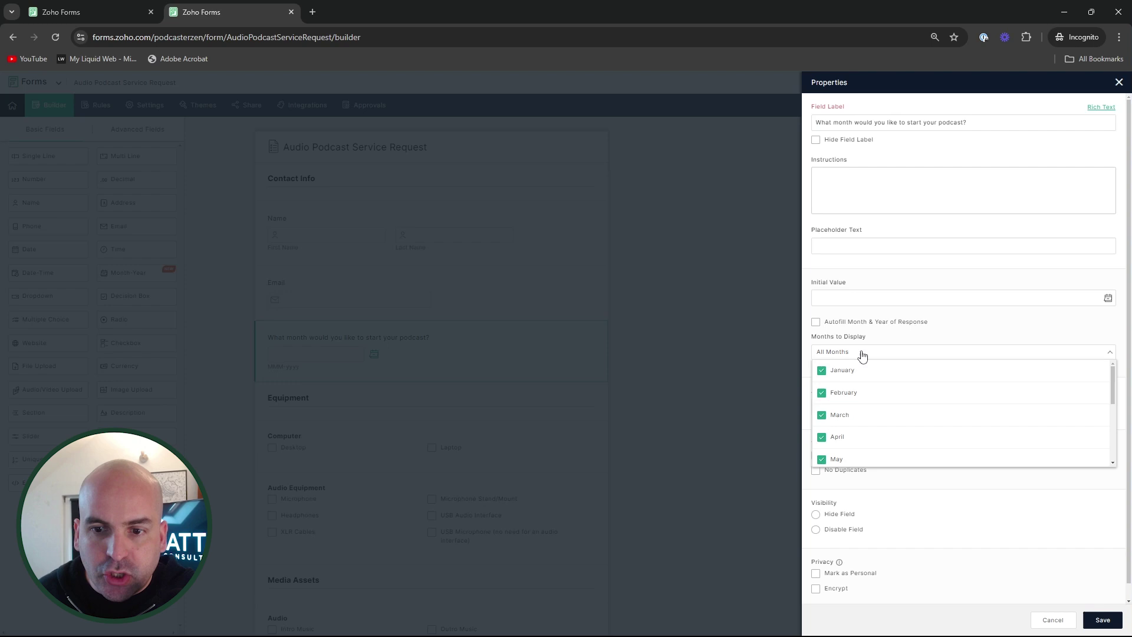
scroll(943, 378, "down", 5)
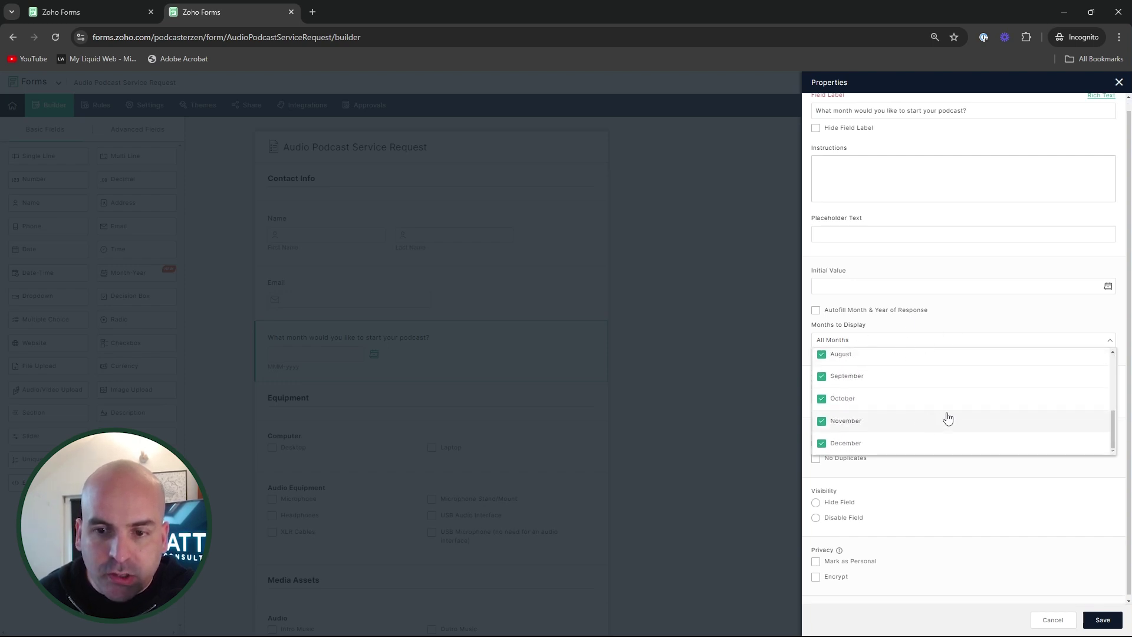
left_click(993, 315)
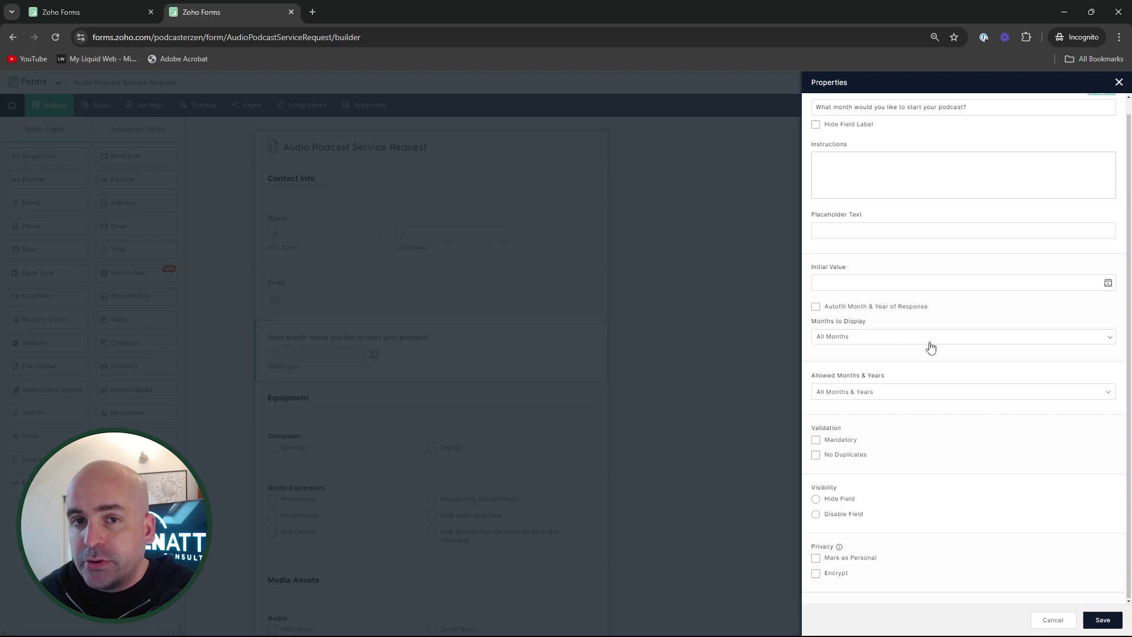
left_click(930, 393)
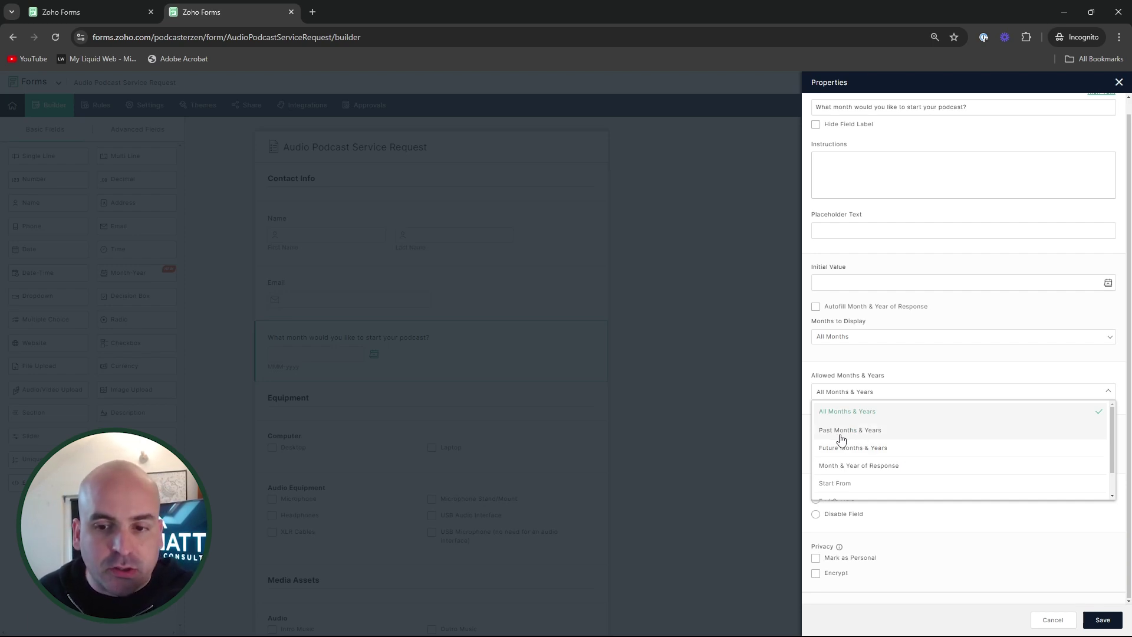
Allow only future months and years, including the response month, and save the field
scroll(879, 457, "down", 1)
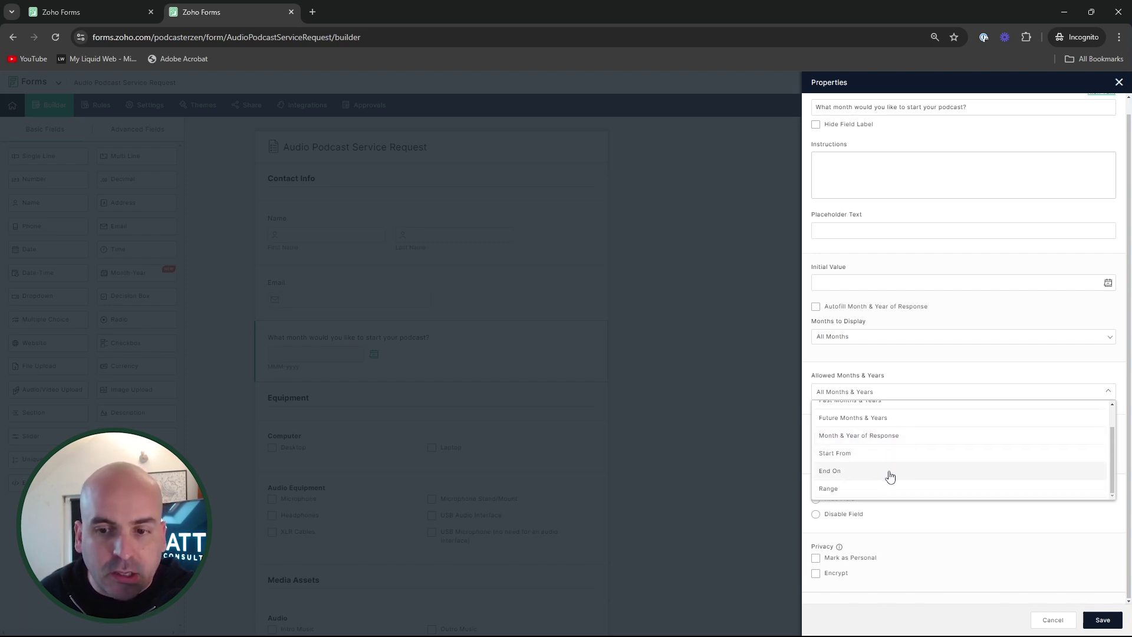
scroll(892, 478, "up", 1)
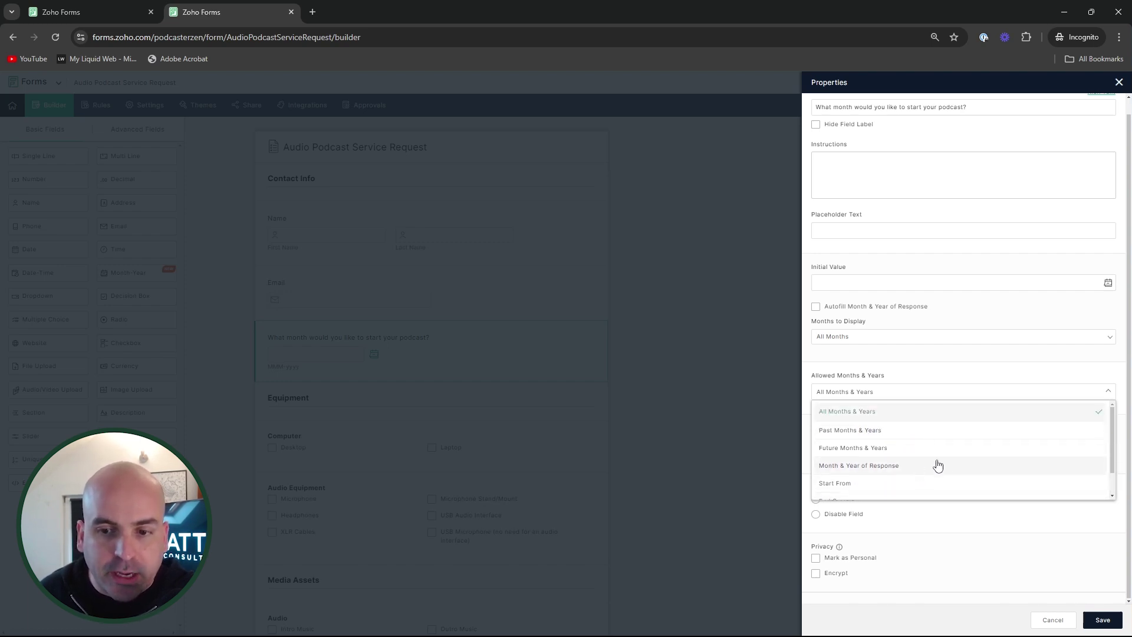
left_click(889, 450)
left_click(817, 410)
scroll(989, 472, "down", 1)
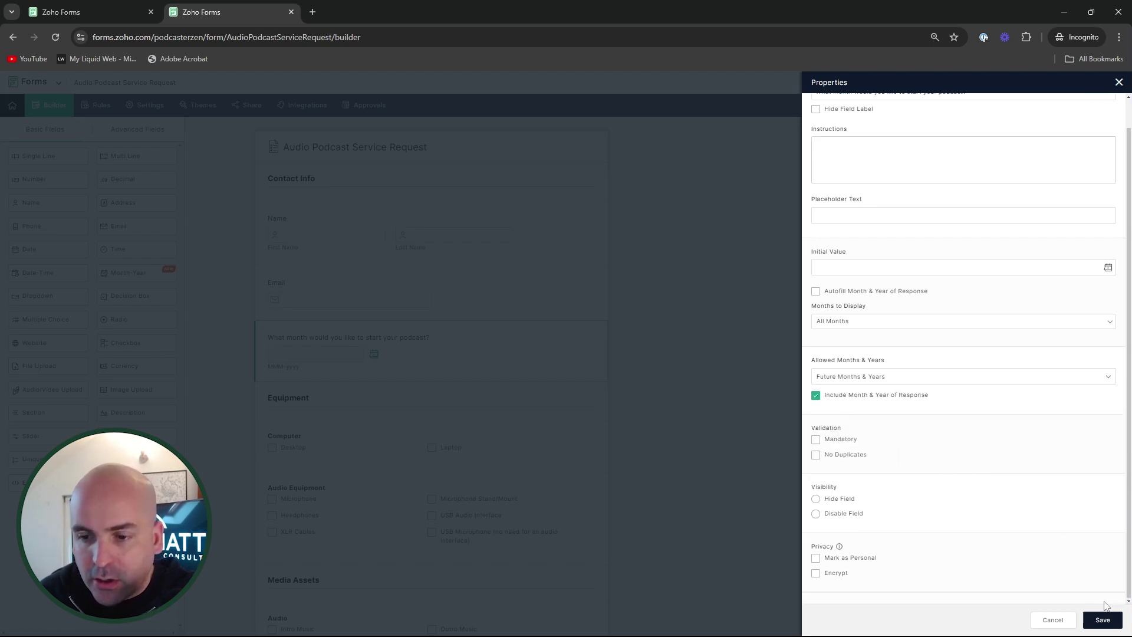
left_click(1103, 620)
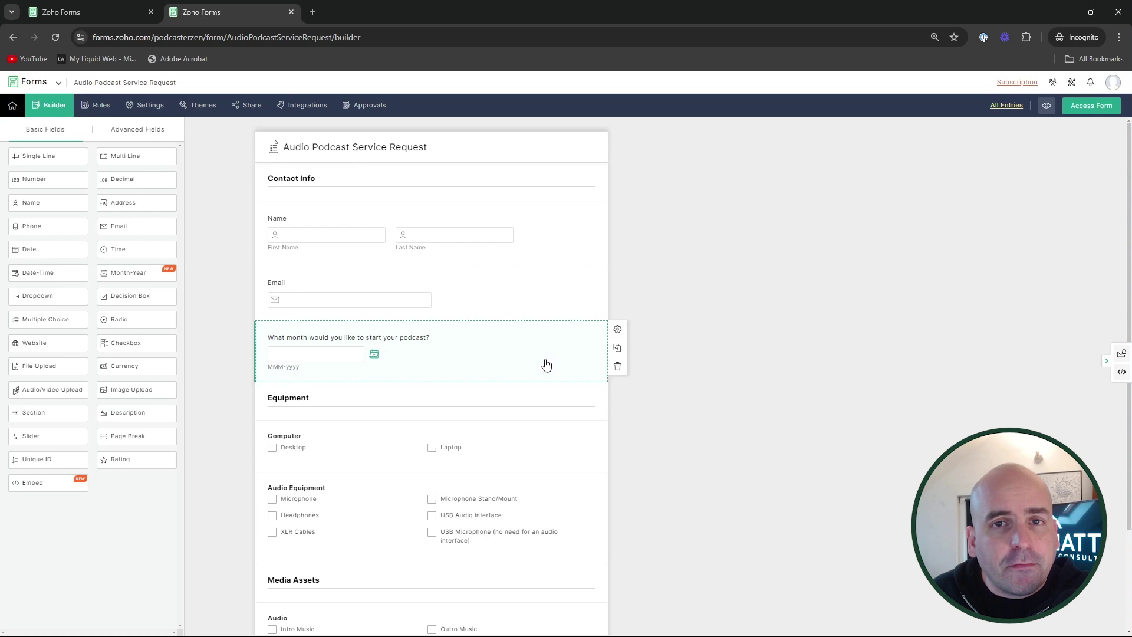
Embed the YouTube Zoho Forms product overview video below the month question
left_click_drag(33, 485, 482, 390)
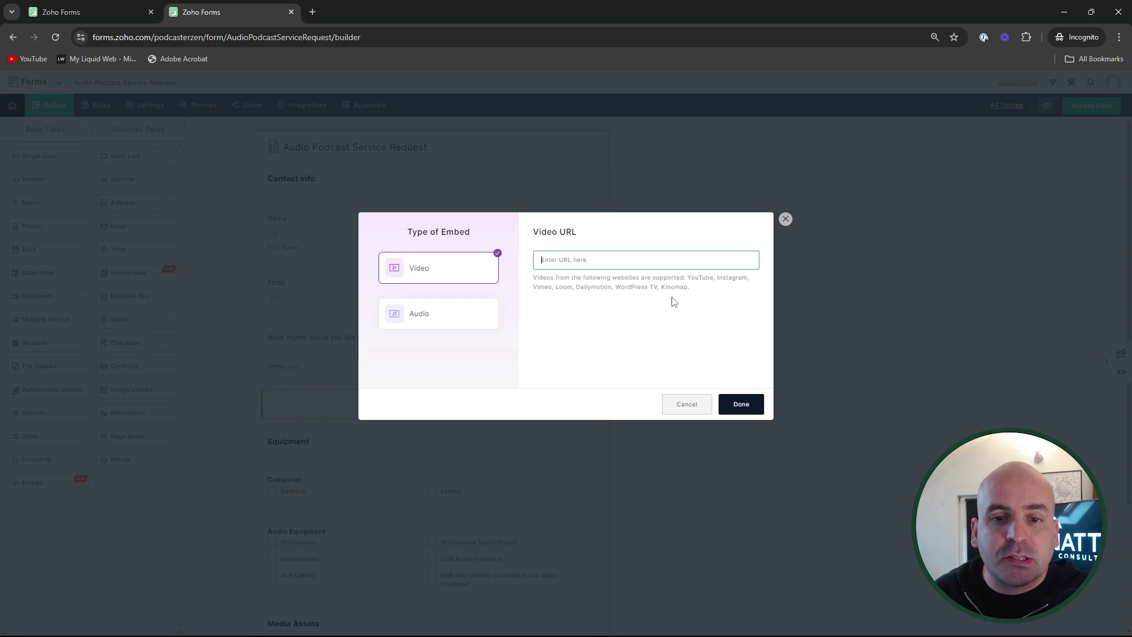
left_click(450, 321)
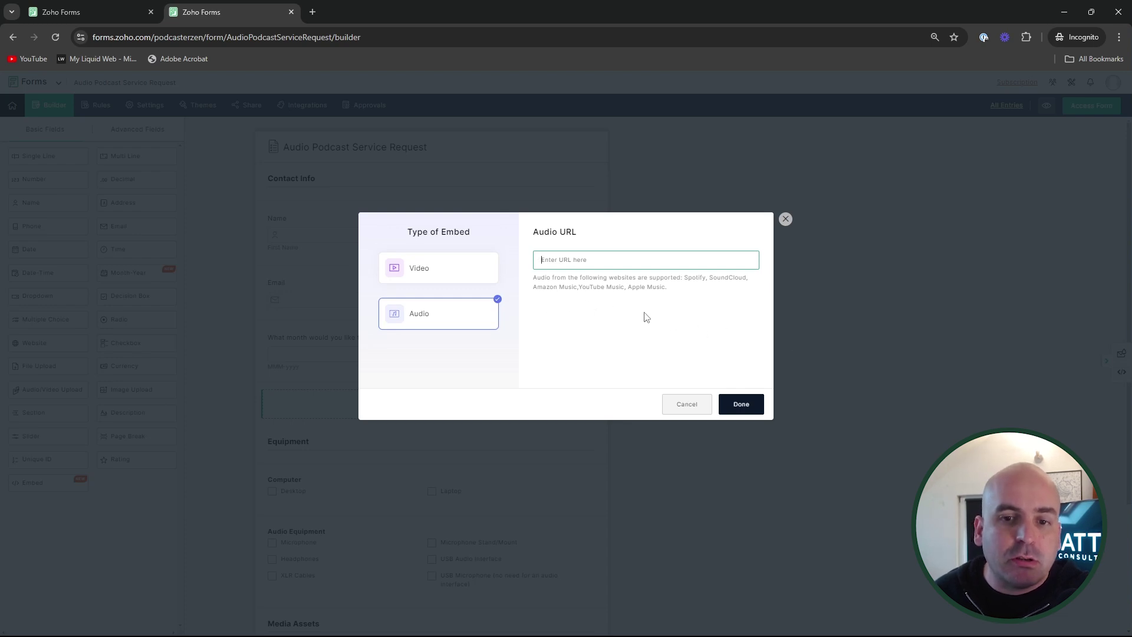
left_click(472, 276)
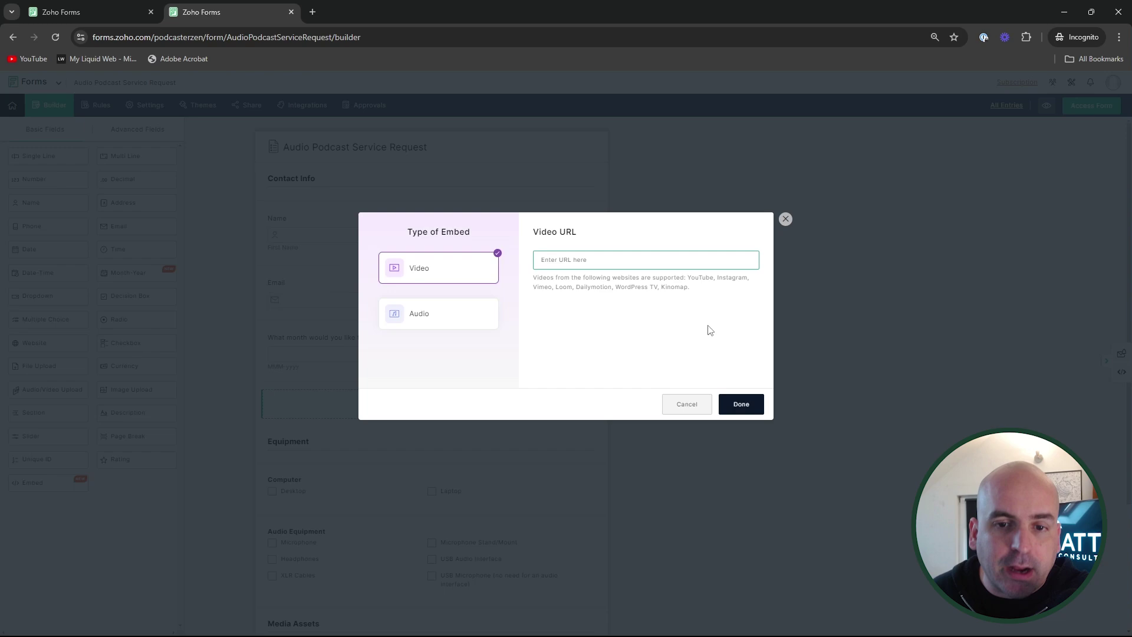
type("https://www.youtube.com/watch?v=ucahIMoobtw")
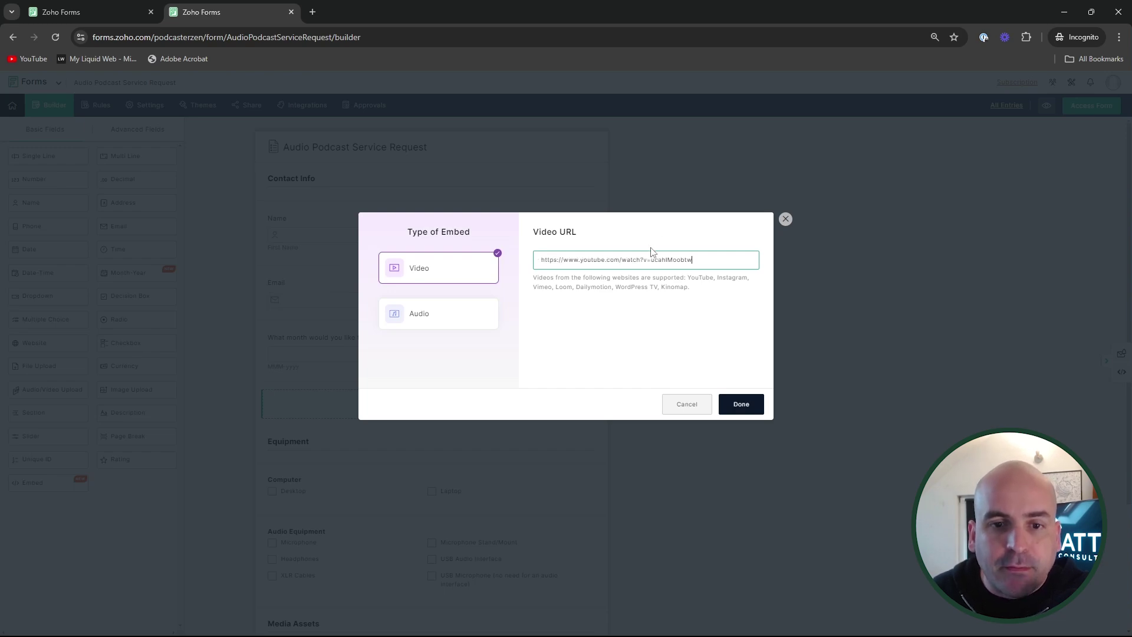
left_click(756, 403)
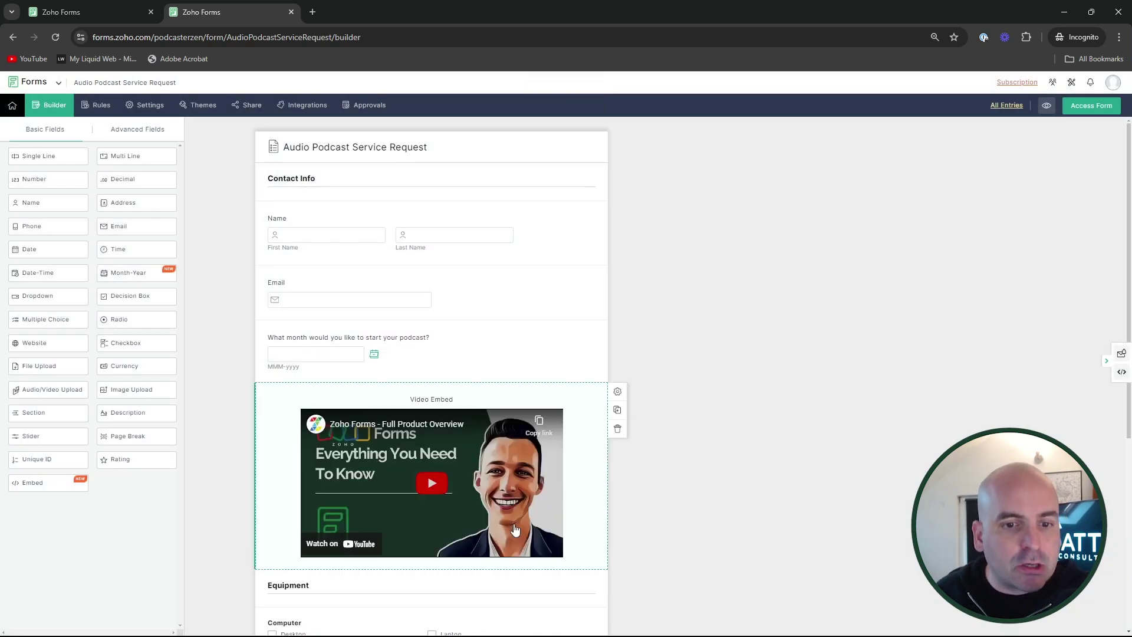
scroll(569, 500, "down", 2)
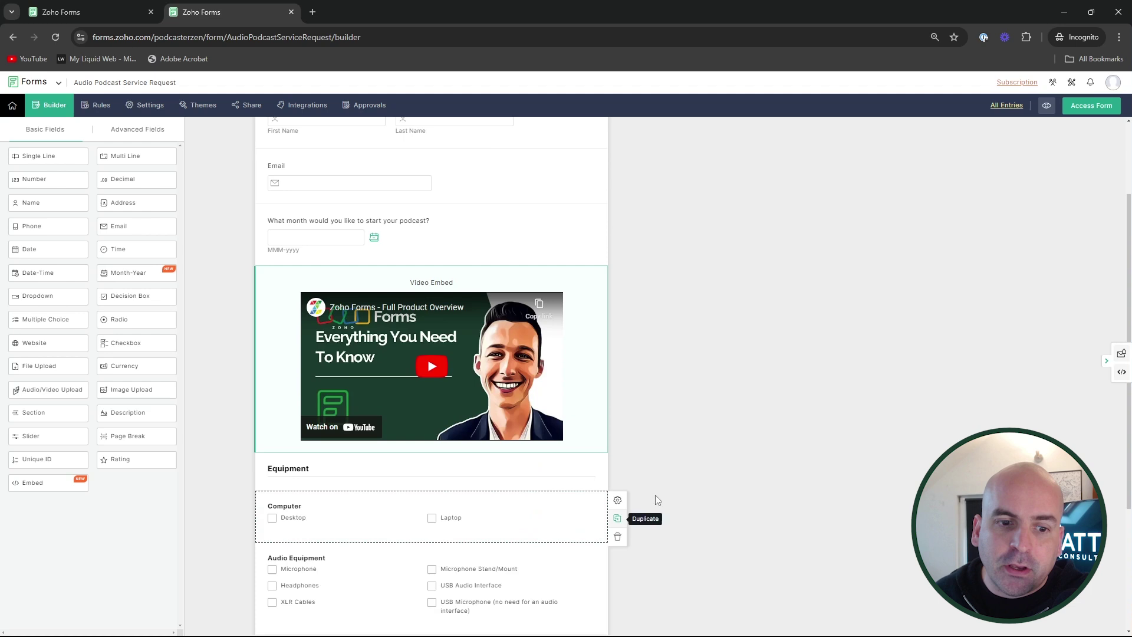
Open the live form in a new tab and bring up its start-month picker
left_click(1066, 110)
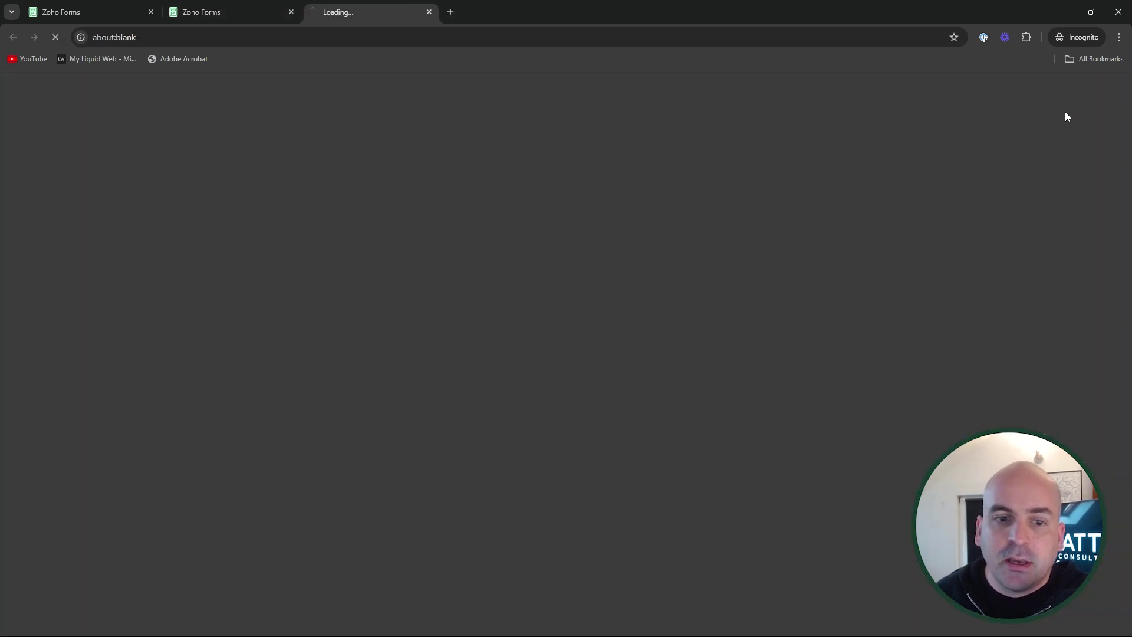
left_click(500, 271)
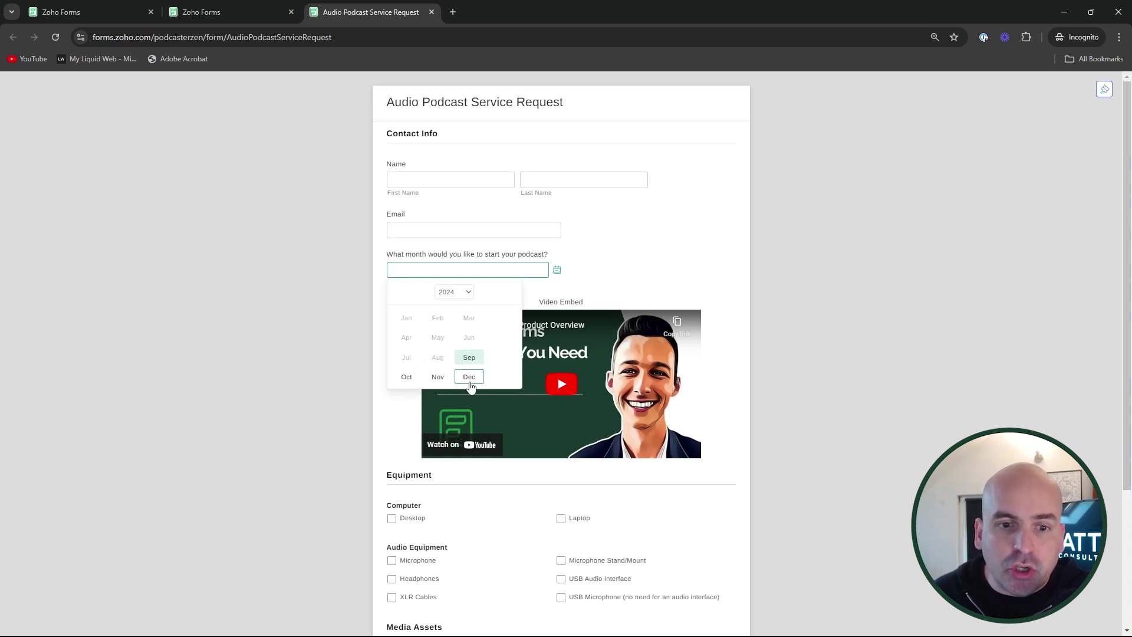
scroll(470, 373, "down", 2)
scroll(470, 313, "up", 1)
Choose February 2025 as the start month, then play and pause the embedded video
left_click(466, 234)
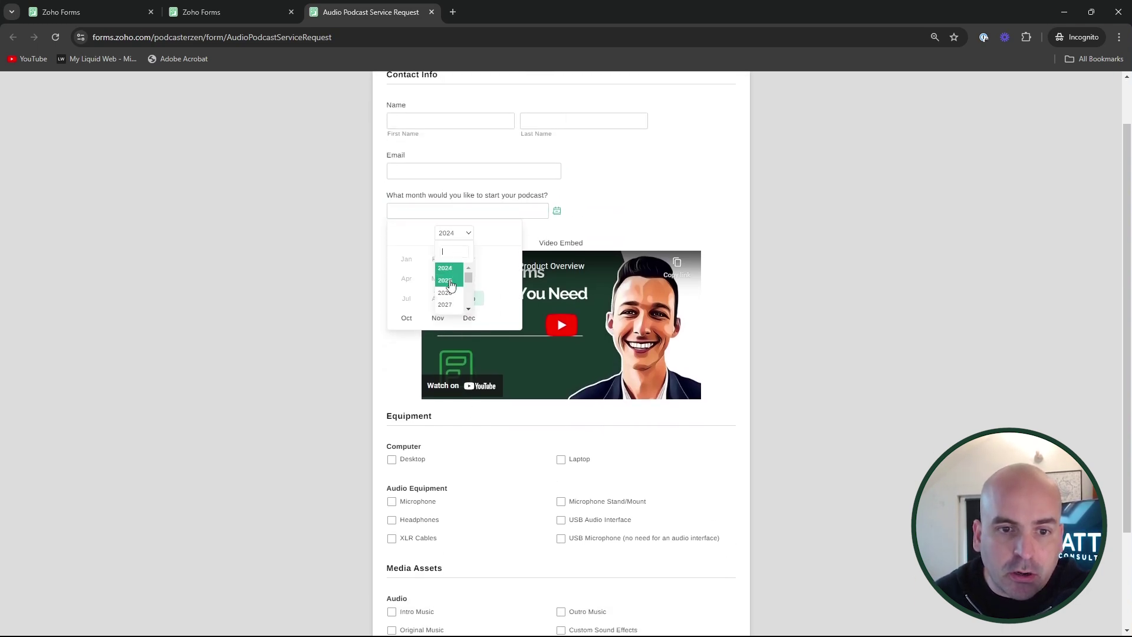
left_click(454, 278)
left_click(438, 259)
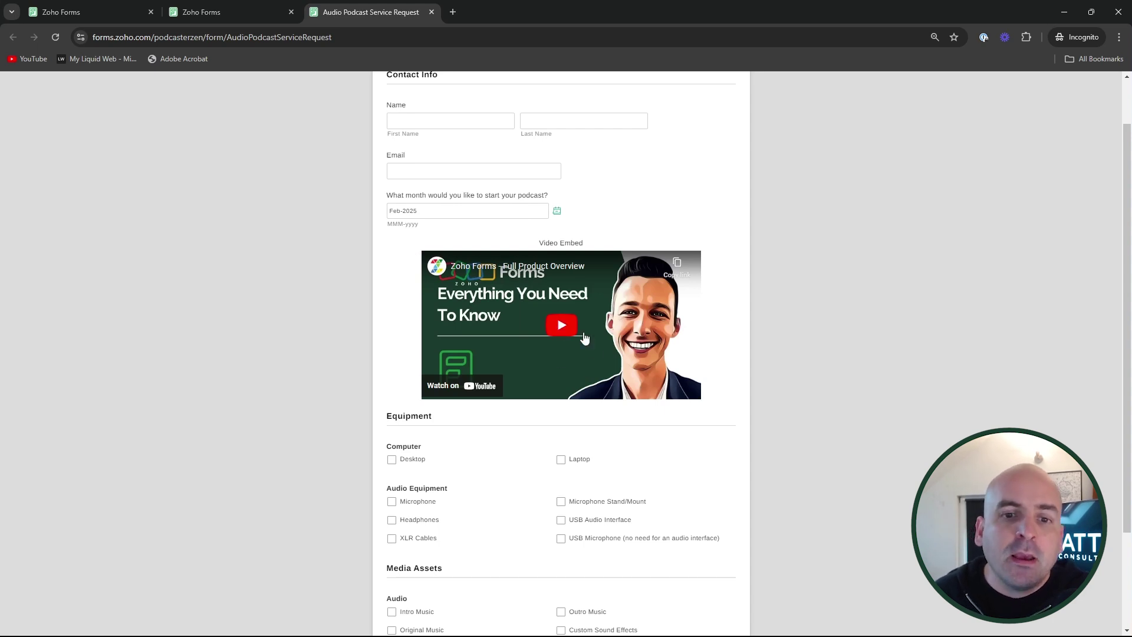
left_click(541, 333)
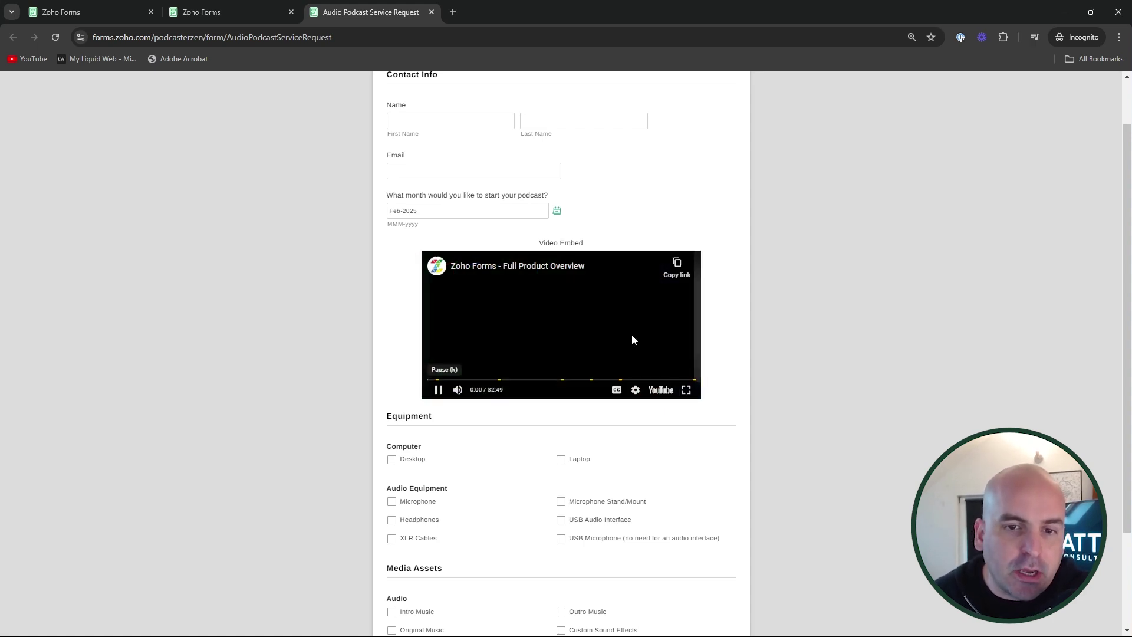
left_click(550, 325)
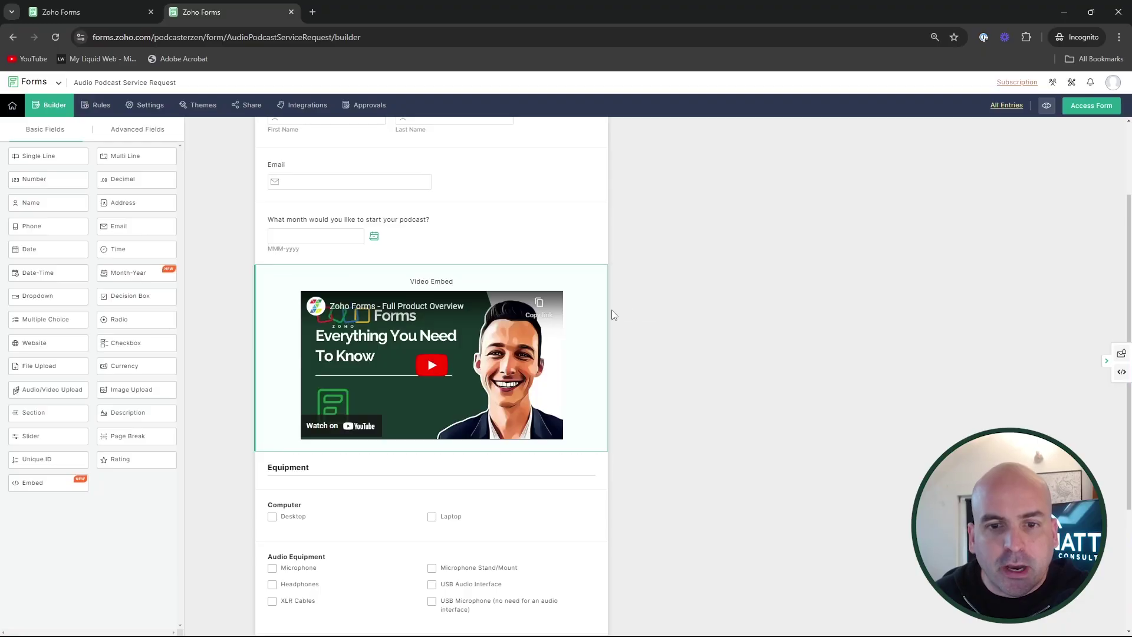
left_click(617, 311)
left_click(656, 336)
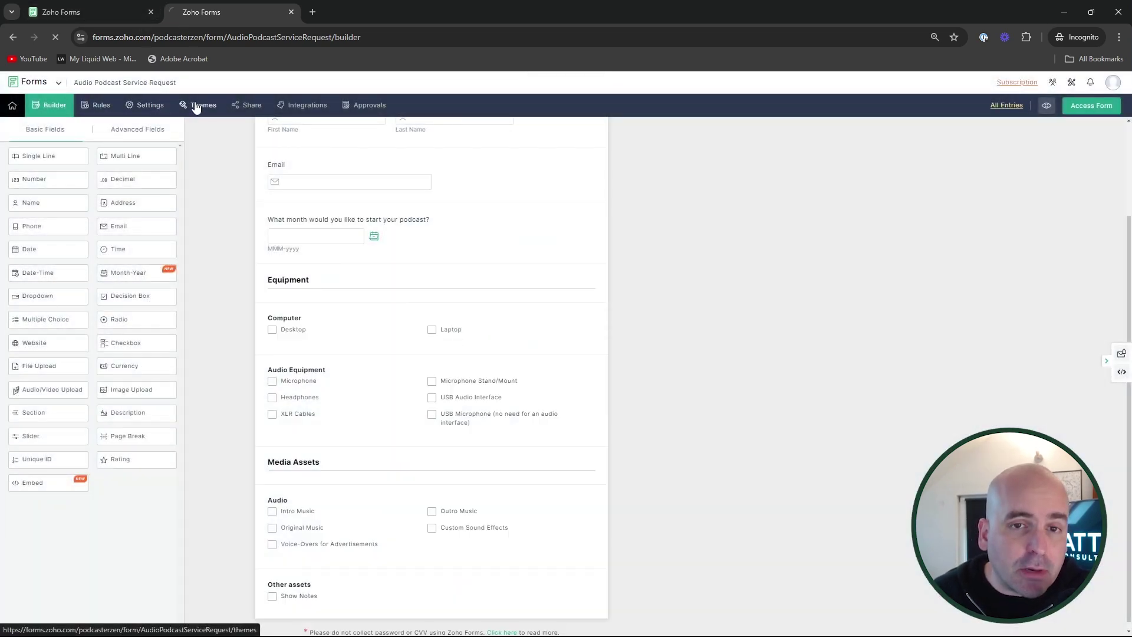
left_click(196, 108)
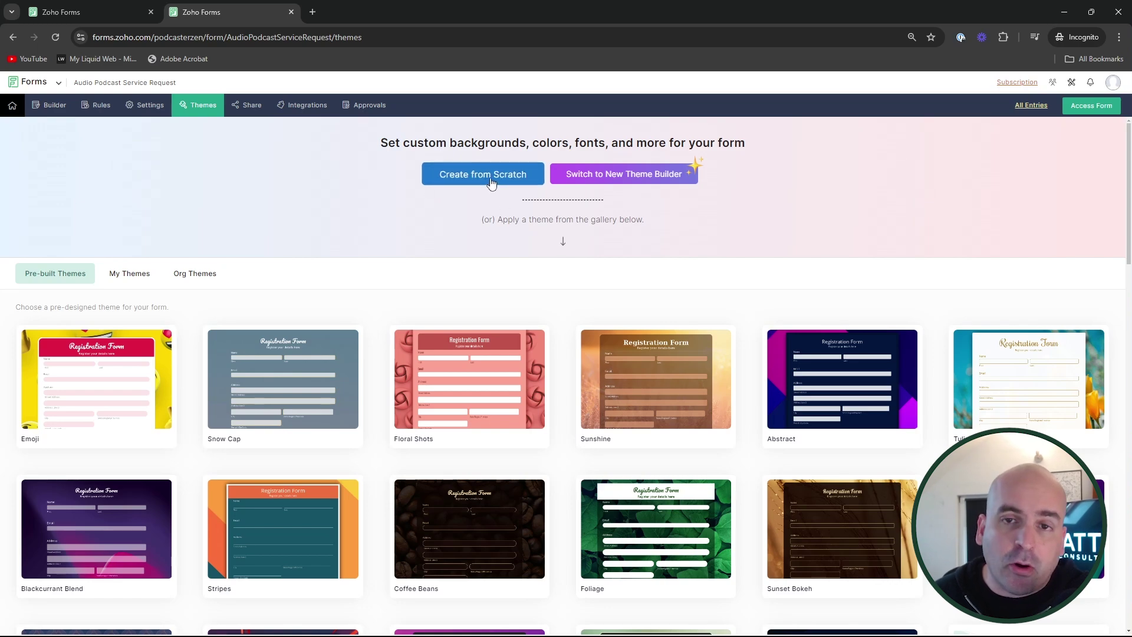
Go through the new theme builder introduction and start the theme conversion preview
left_click(649, 178)
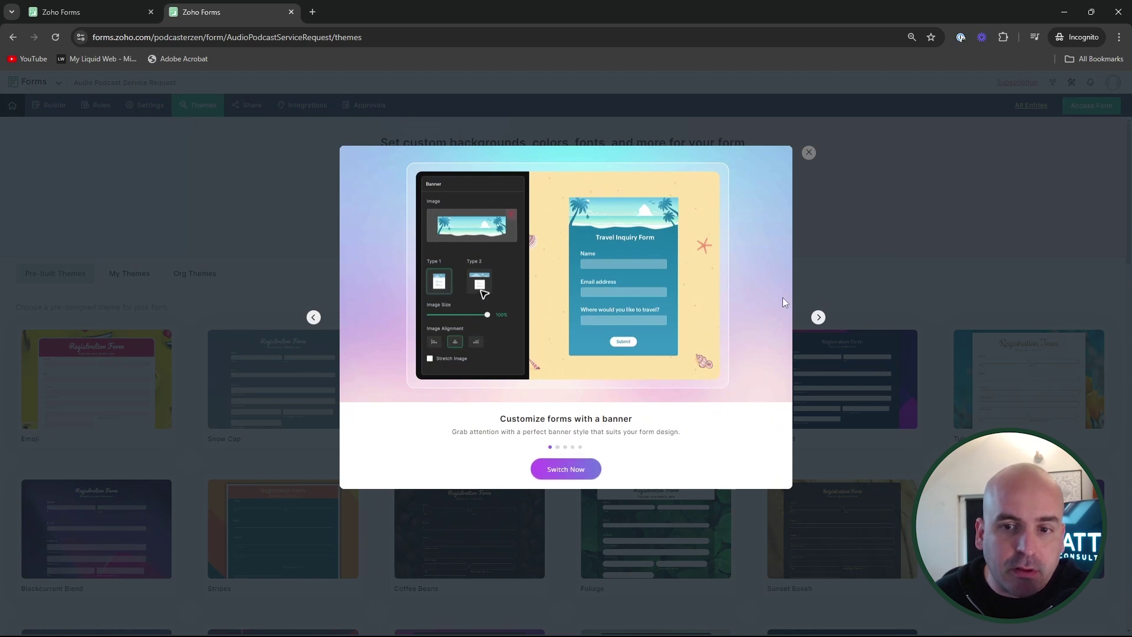
left_click(818, 317)
left_click(818, 317)
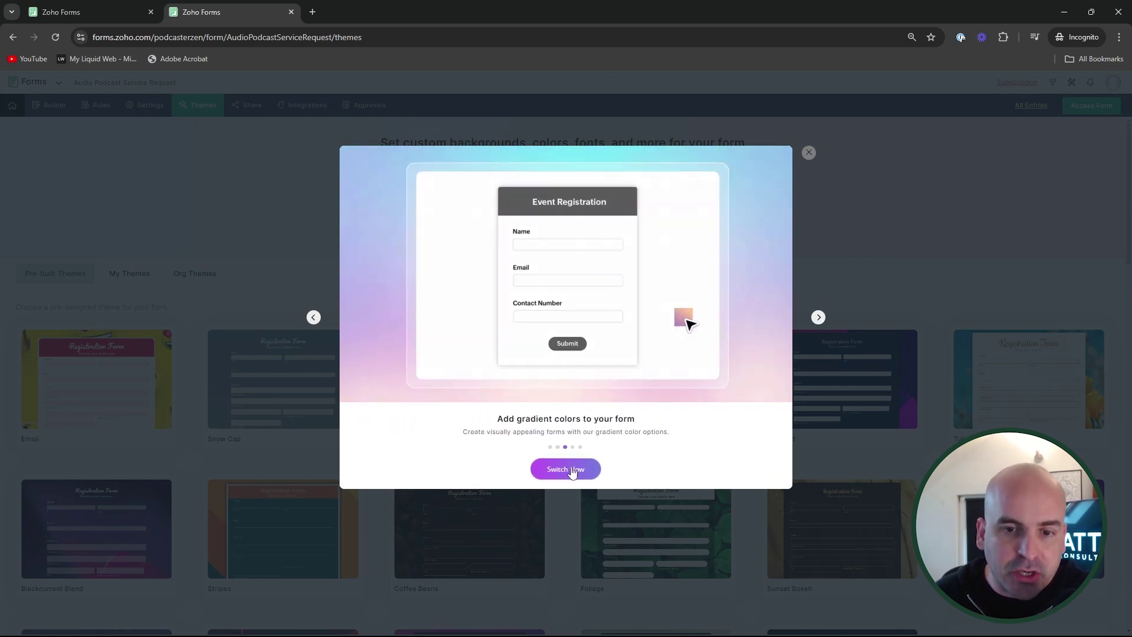
left_click(572, 470)
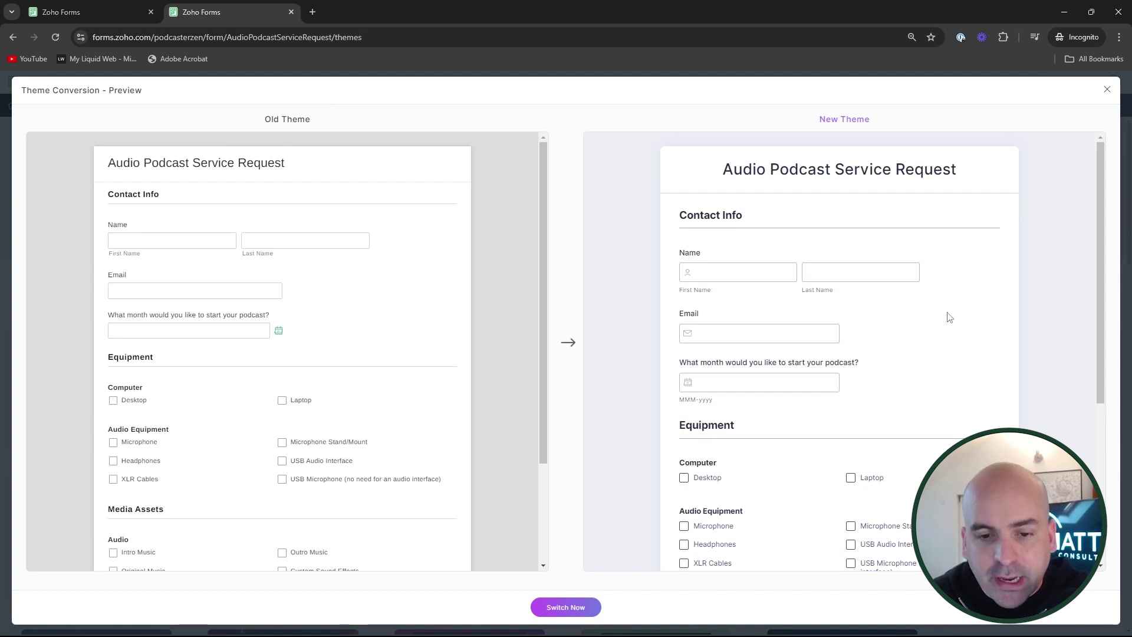
Scroll through both panes comparing the form's old theme with the new theme
scroll(948, 316, "down", 5)
scroll(412, 295, "down", 3)
scroll(412, 298, "up", 1)
scroll(563, 412, "down", 1)
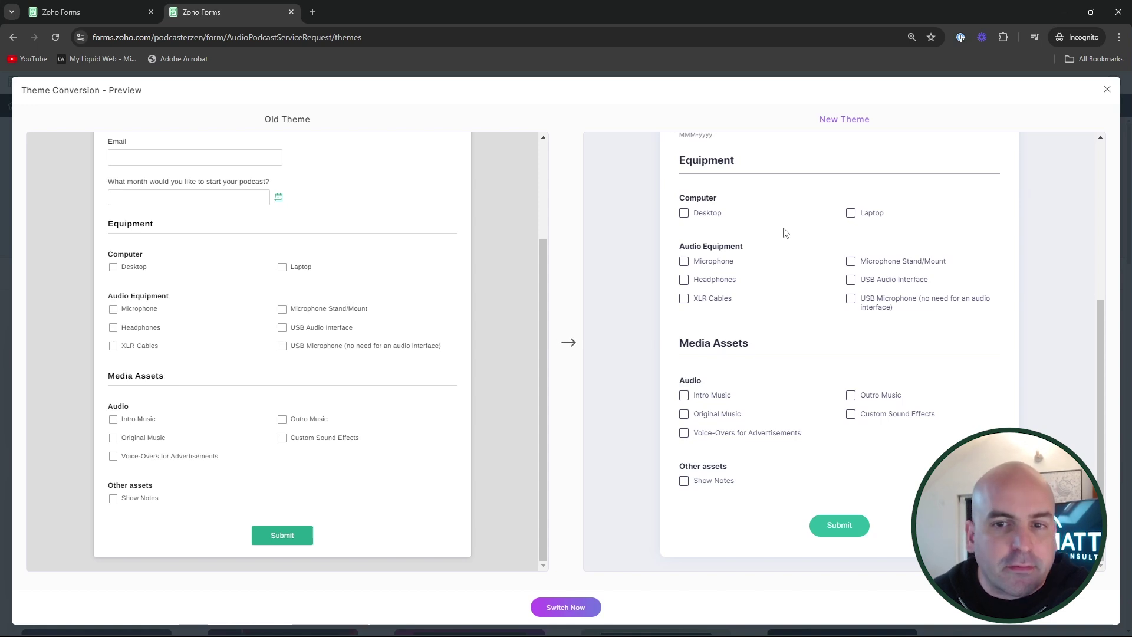
scroll(784, 230, "up", 5)
scroll(416, 326, "up", 2)
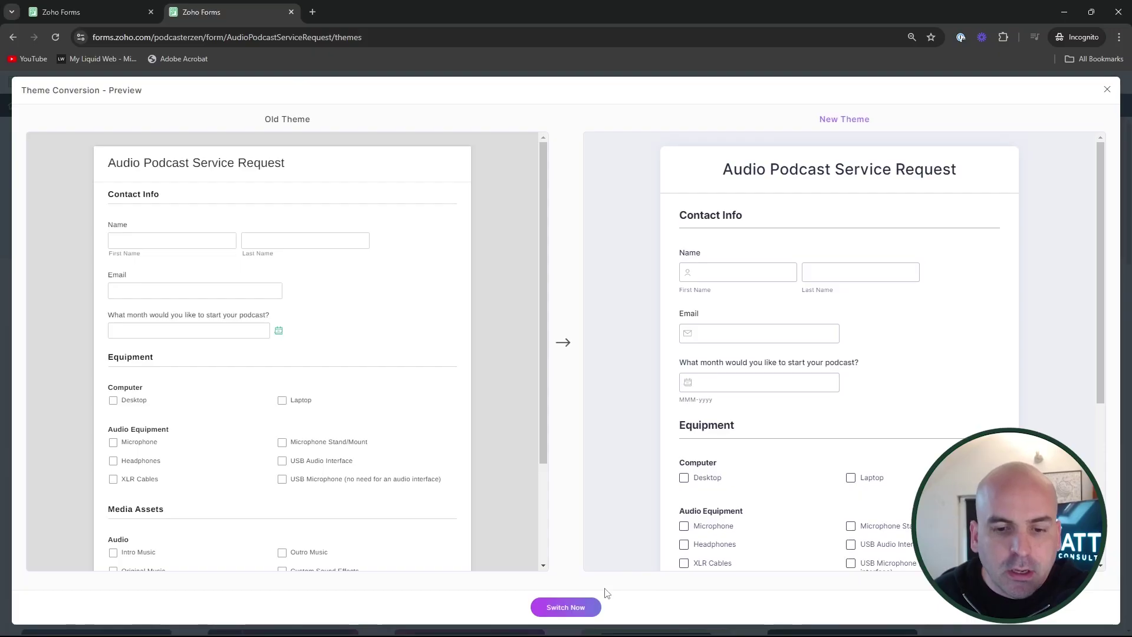
Confirm the new-theme switch, create a theme from scratch, and view the Signup Form tab
left_click(577, 607)
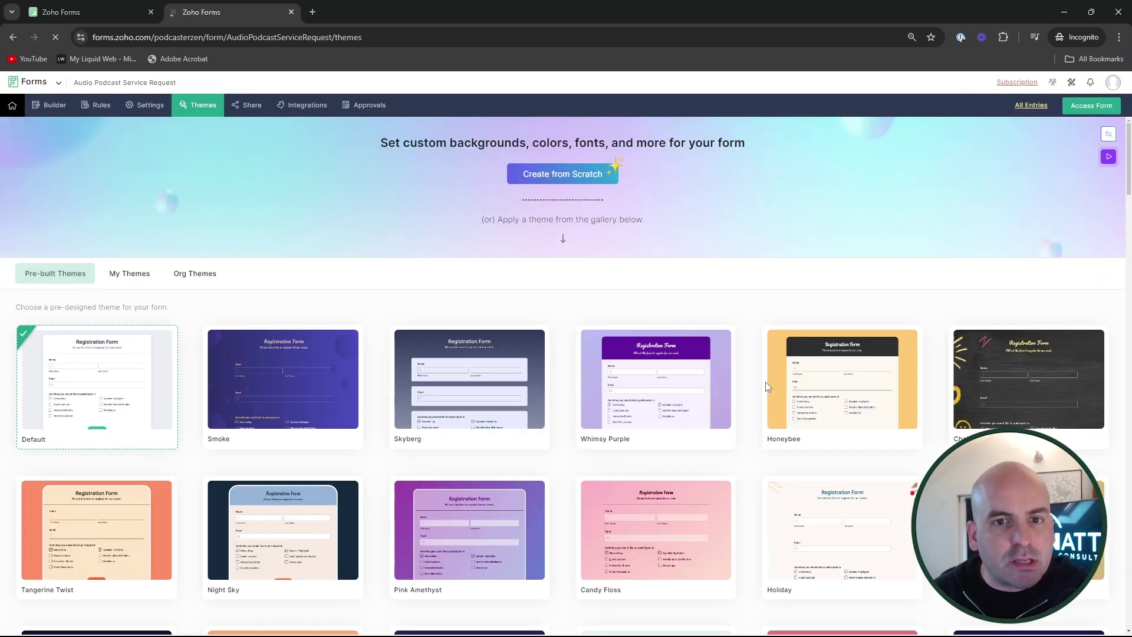
left_click(560, 174)
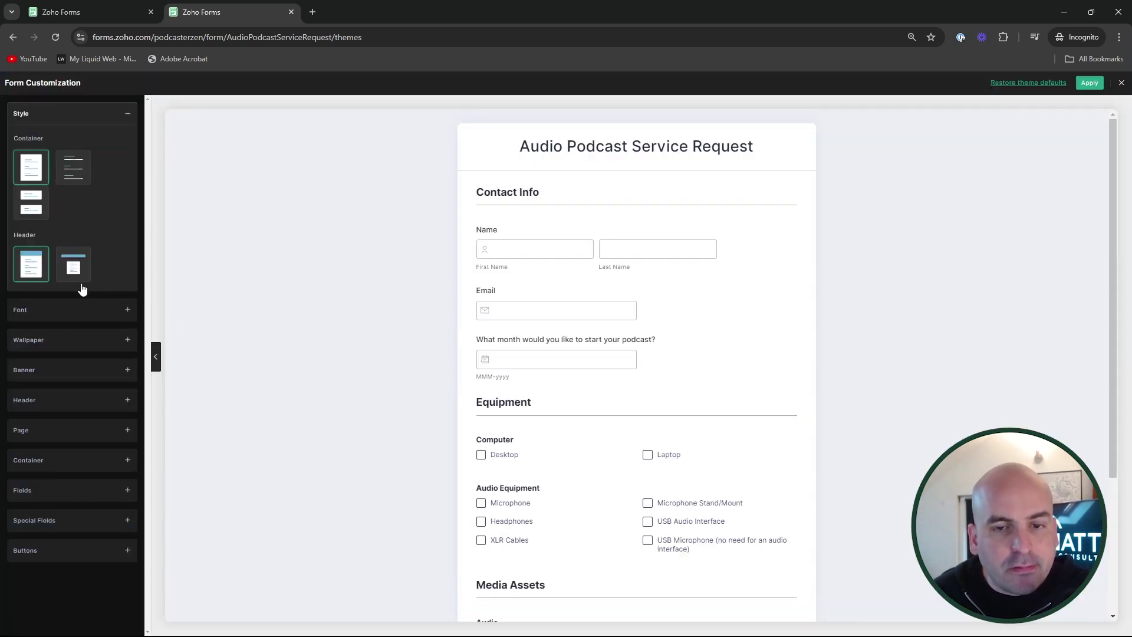
left_click(108, 9)
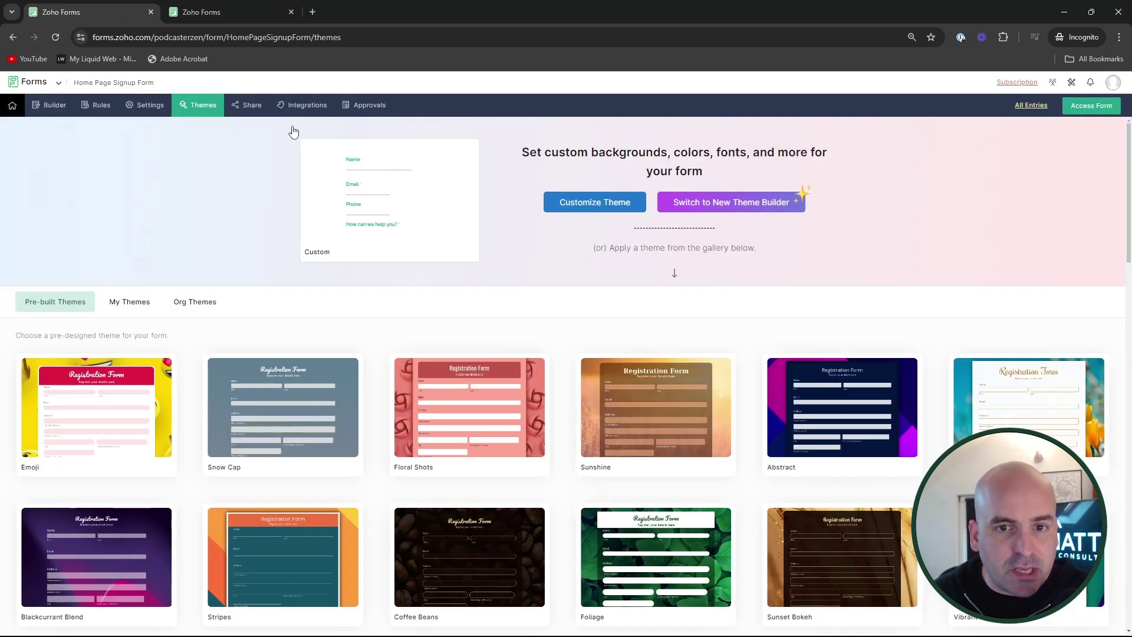
Reload the Home Page Signup Form themes page and open its old theme customization
left_click(55, 37)
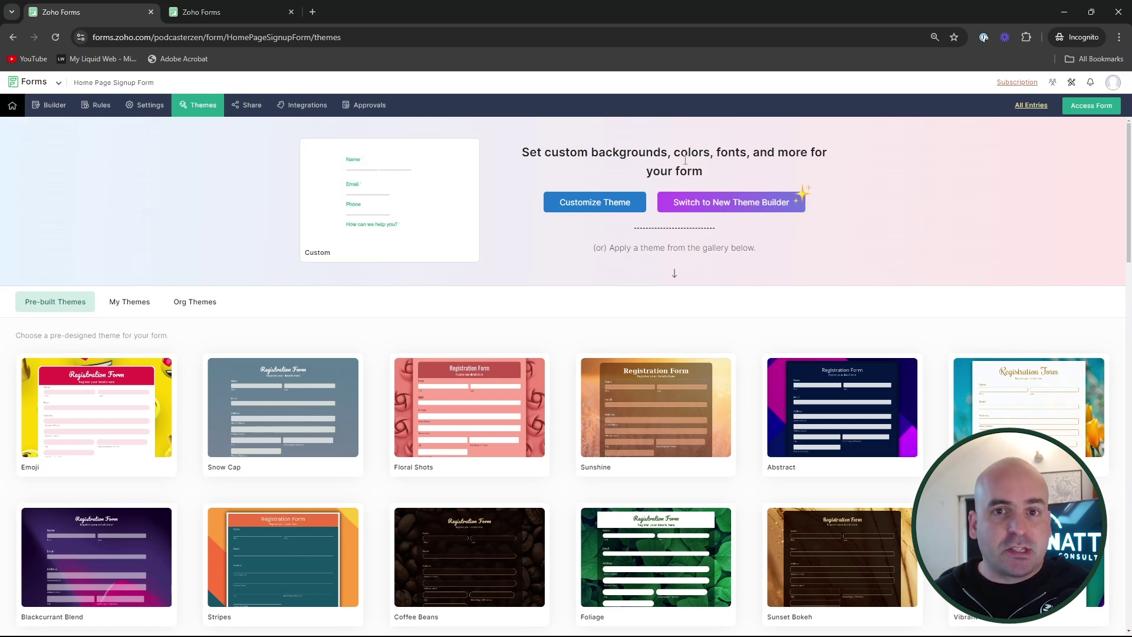
left_click(597, 201)
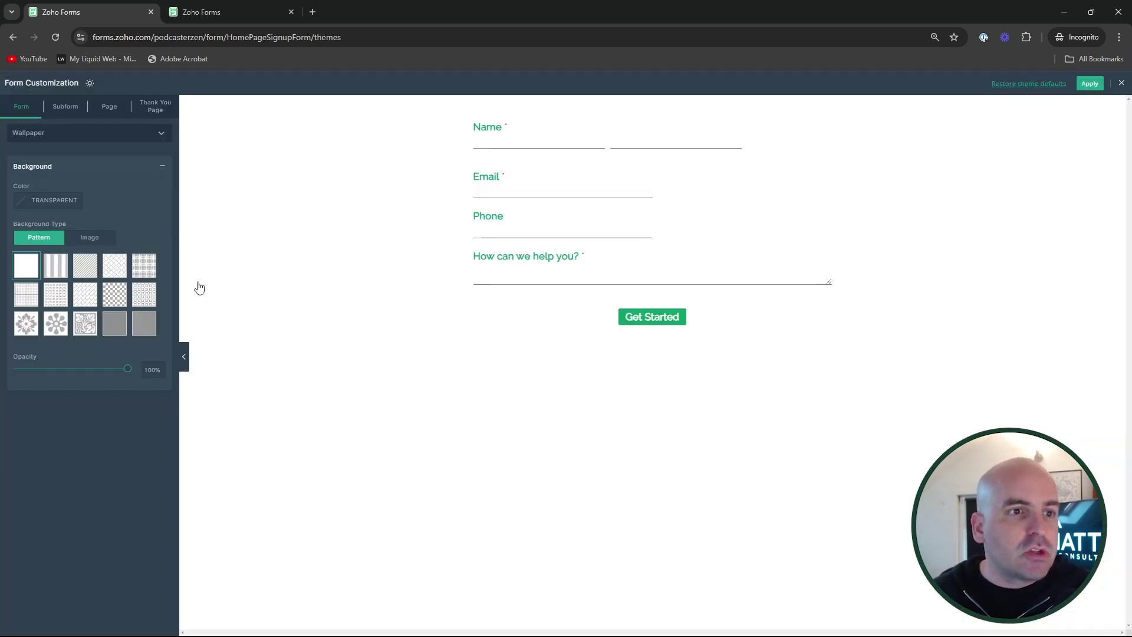
left_click(131, 136)
left_click(131, 137)
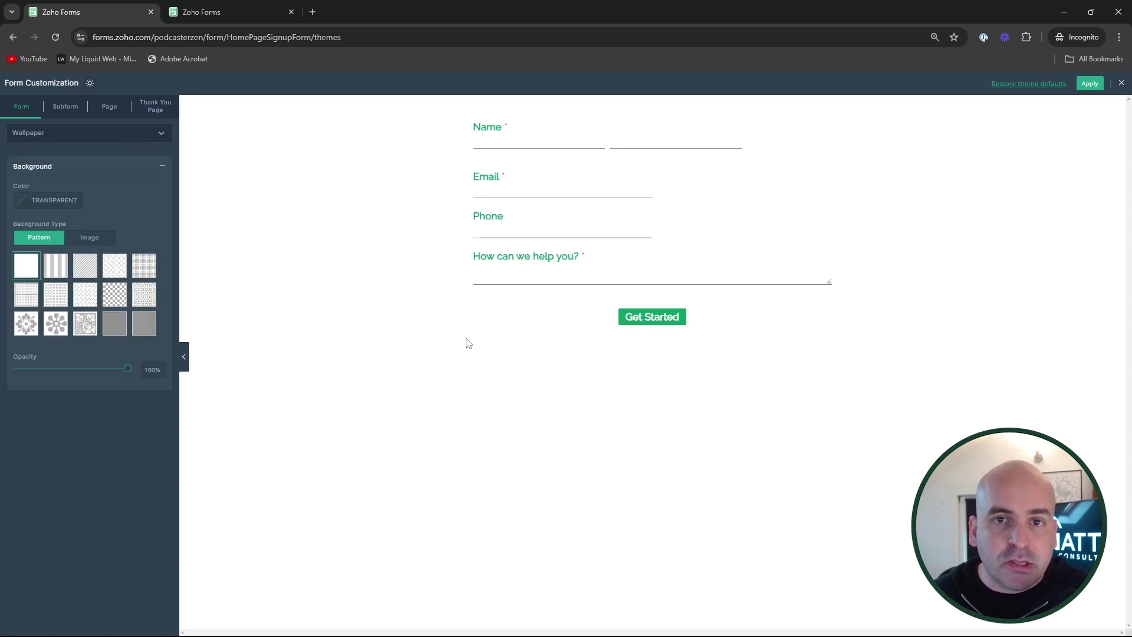
In the podcast form's new theme editor, expand and collapse the Font settings
left_click(201, 11)
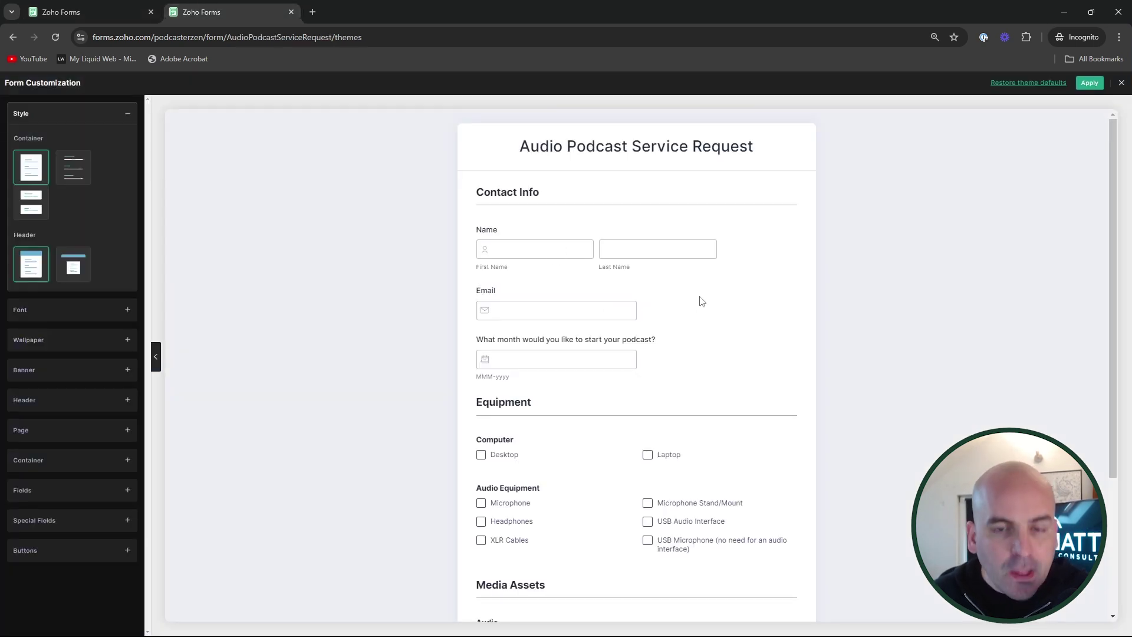
left_click(90, 310)
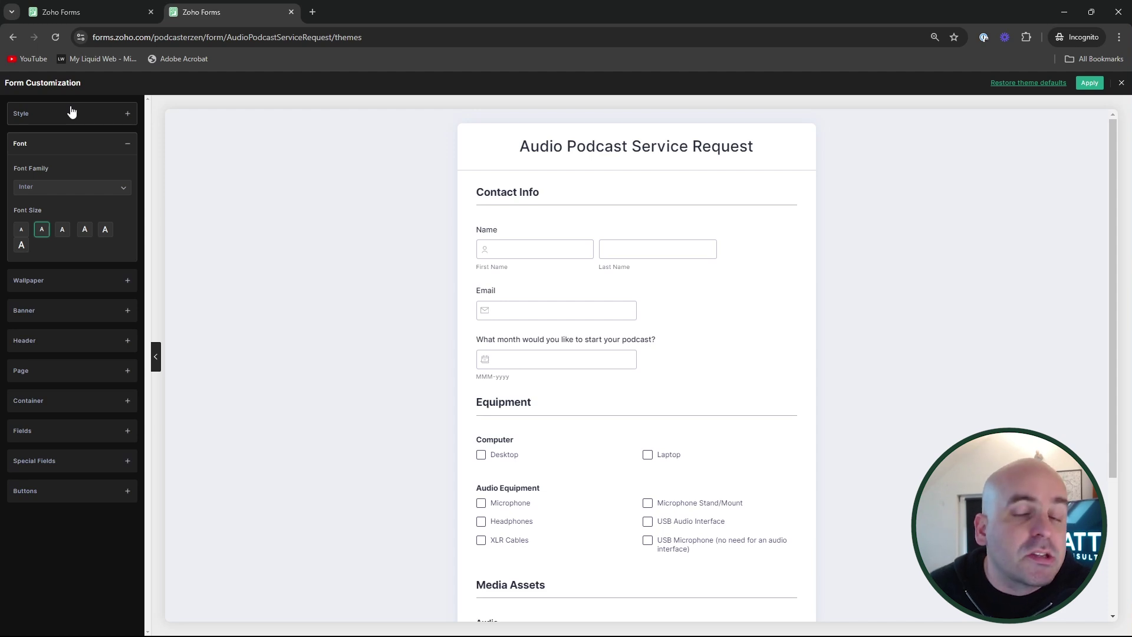
left_click(91, 284)
In the Signup Form's old editor, view Form Width, Container, Alignment and Spacing settings
key("ctrl+Page_Up")
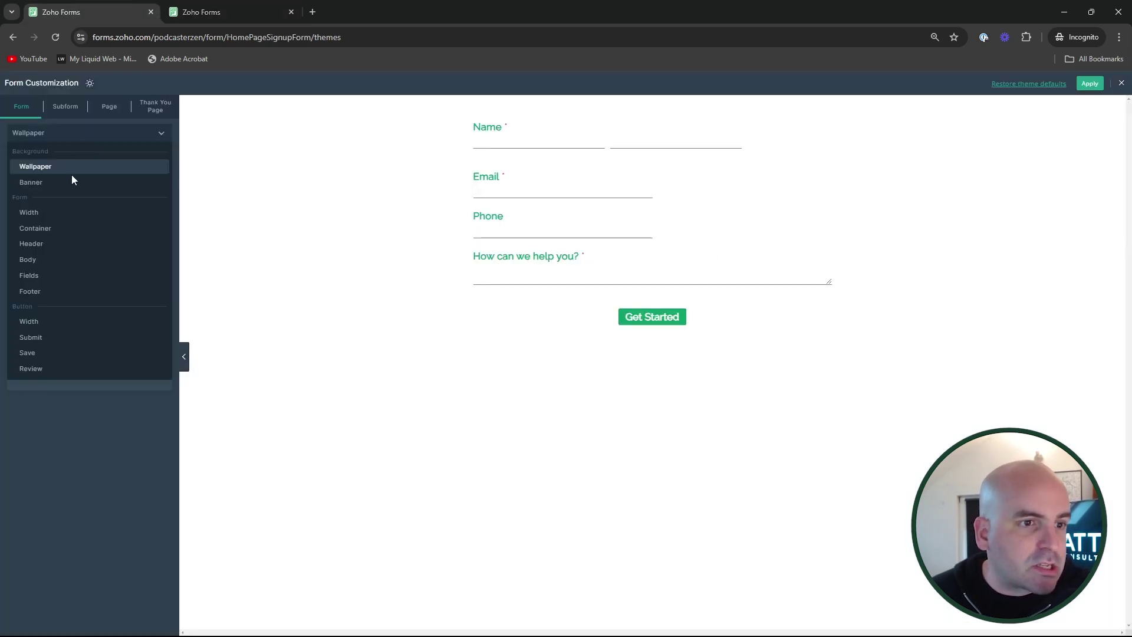
left_click(54, 211)
left_click(81, 136)
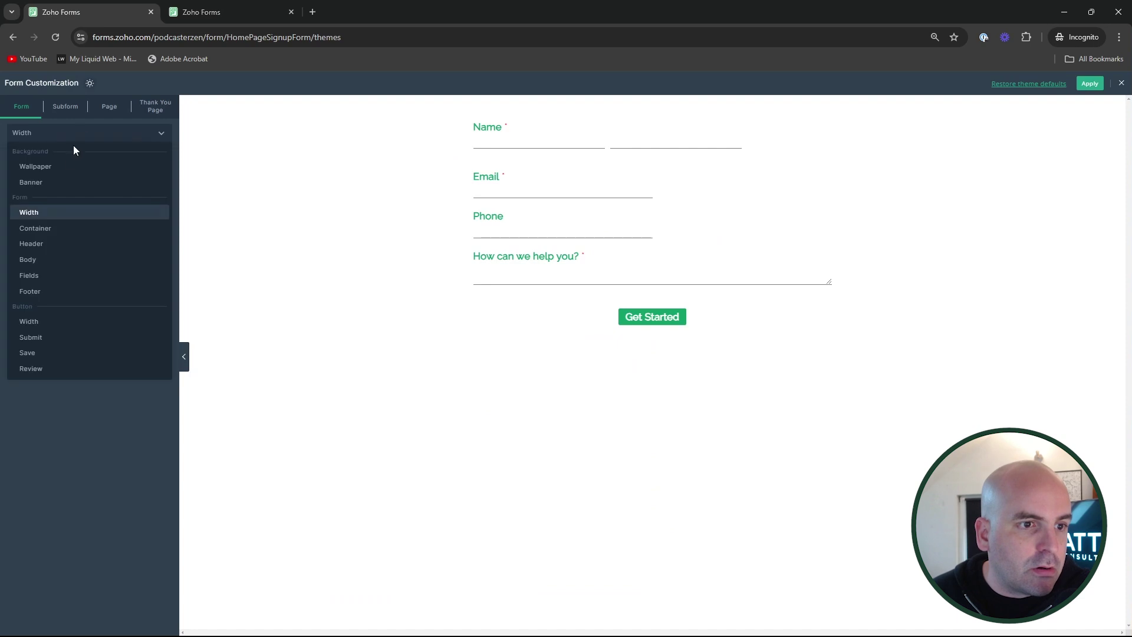
left_click(49, 229)
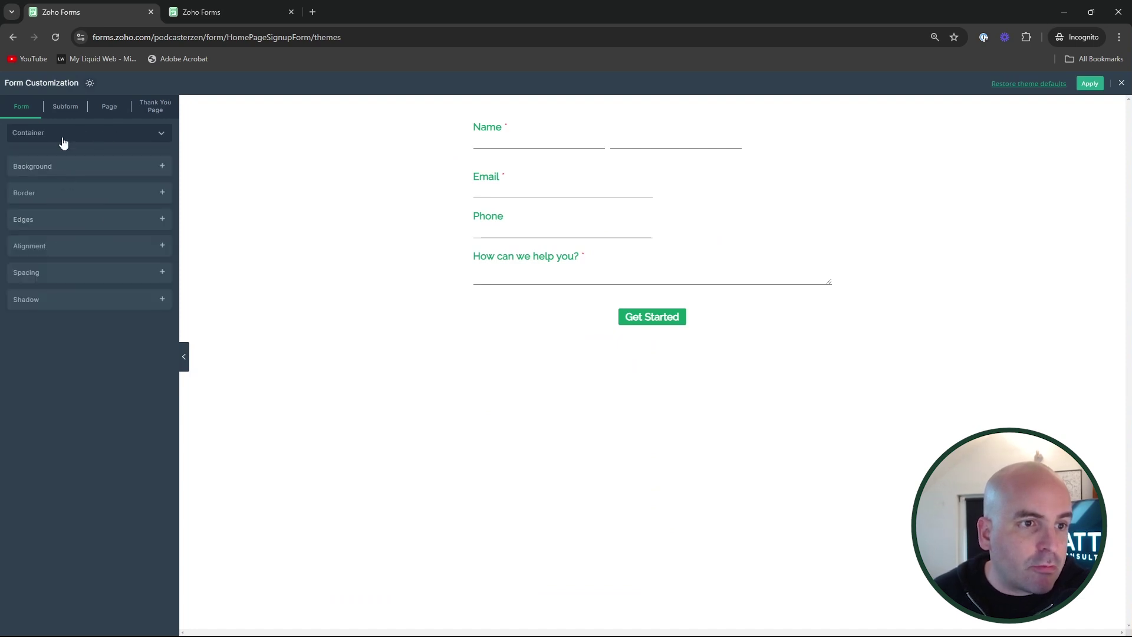
left_click(60, 260)
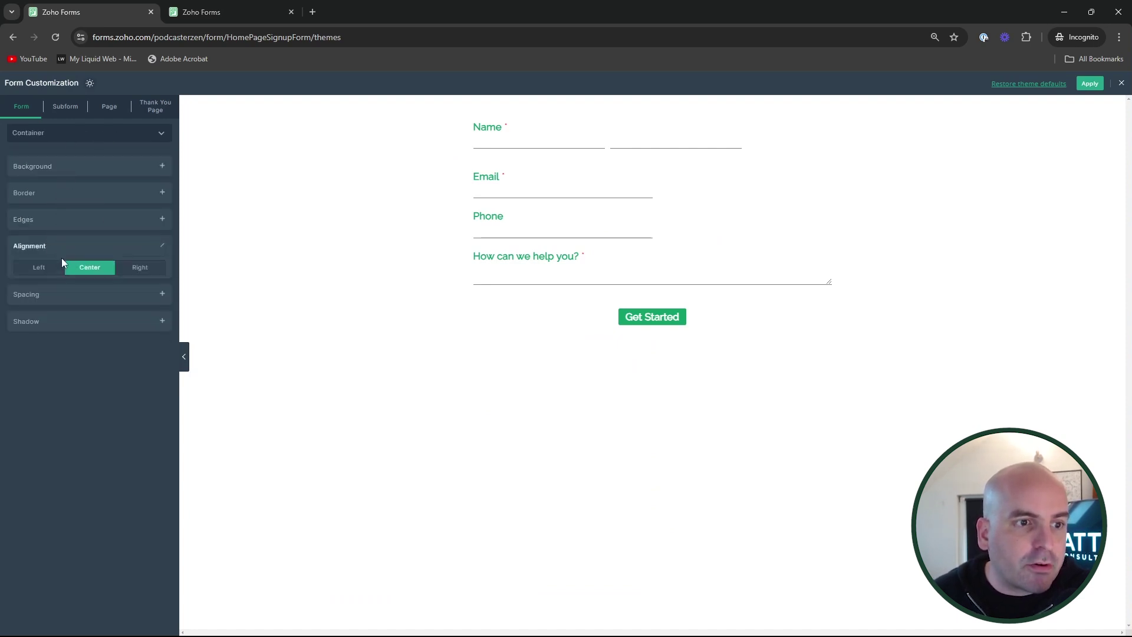
left_click(61, 308)
Expand the podcast form's Container settings and show its full set of options
left_click(207, 6)
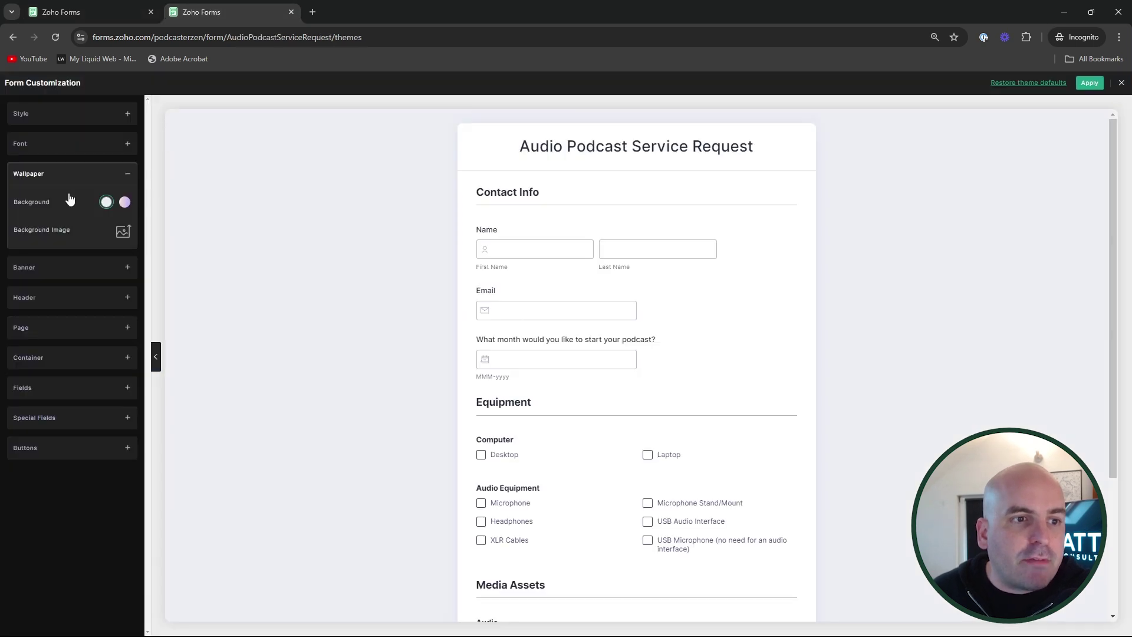
left_click(69, 295)
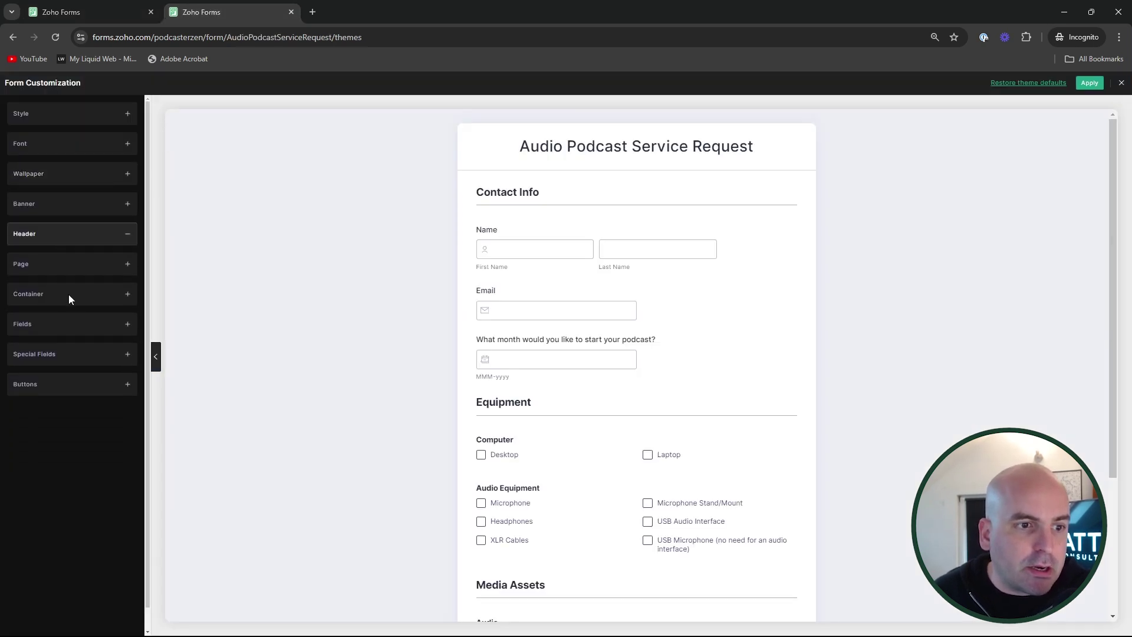
scroll(116, 425, "down", 1)
left_click(118, 465)
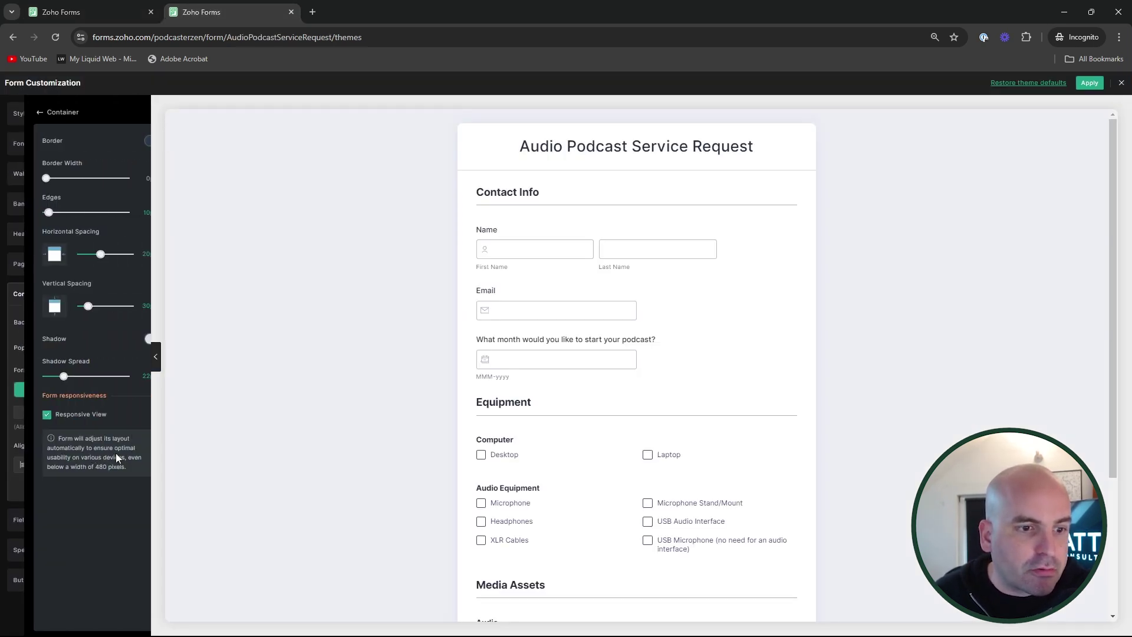
Make the wallpaper a dark green to light grey gradient angled at 190°
left_click(12, 114)
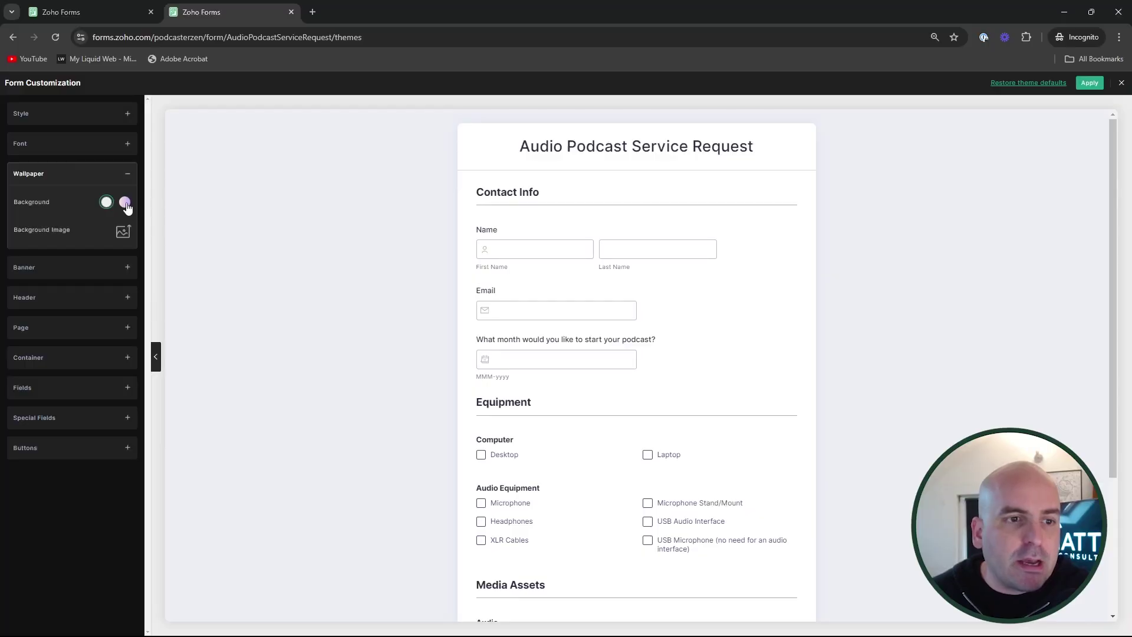
left_click(125, 203)
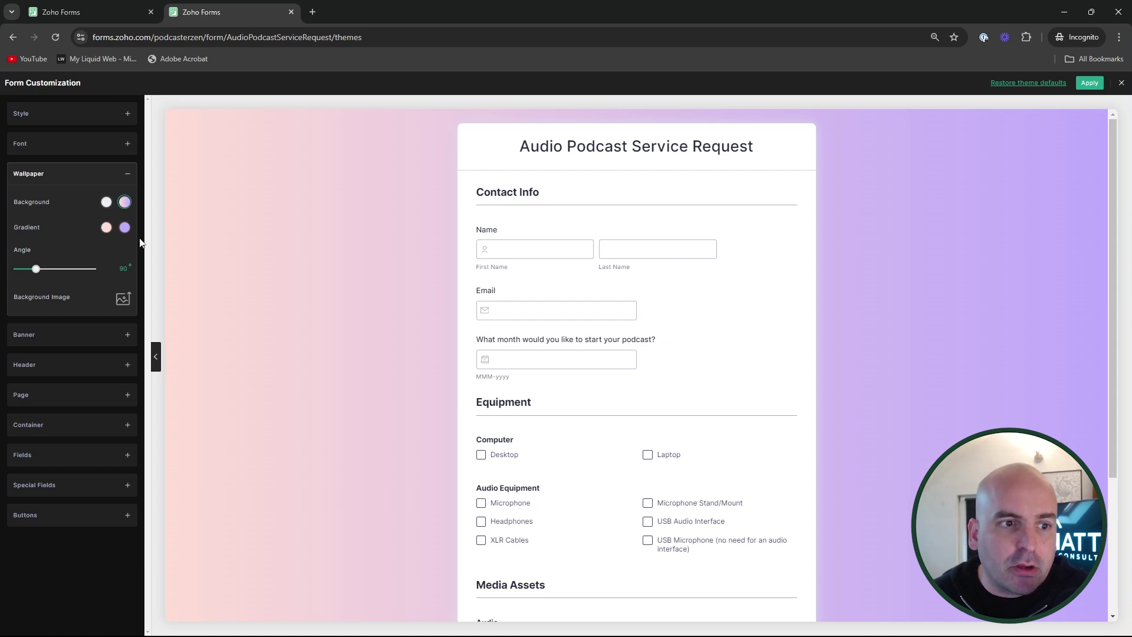
left_click(108, 230)
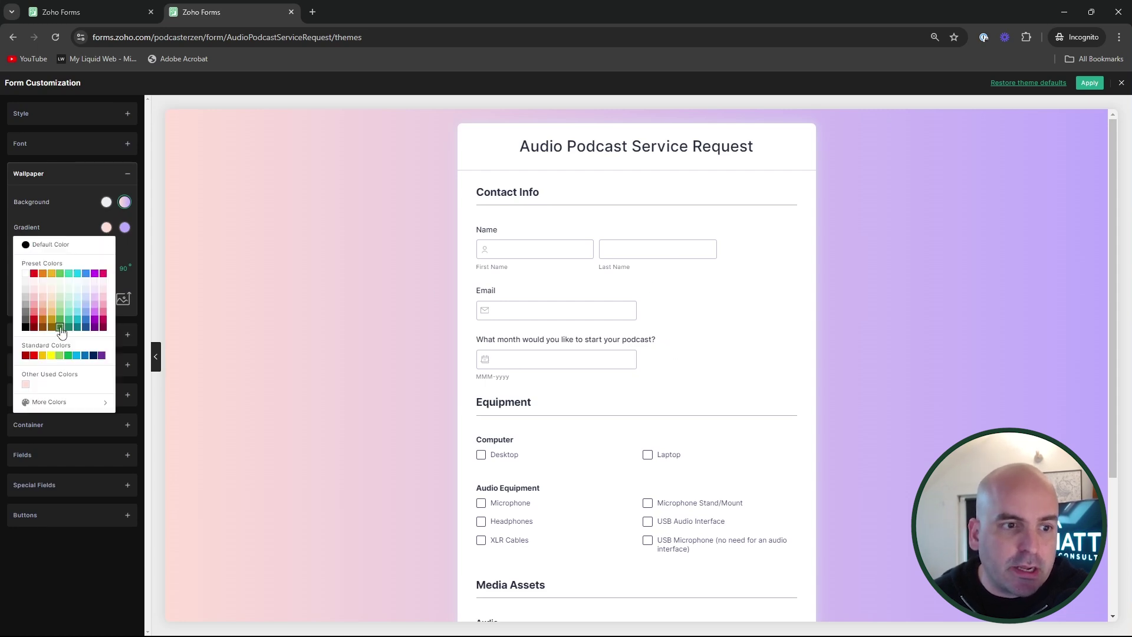
left_click(62, 328)
left_click(124, 228)
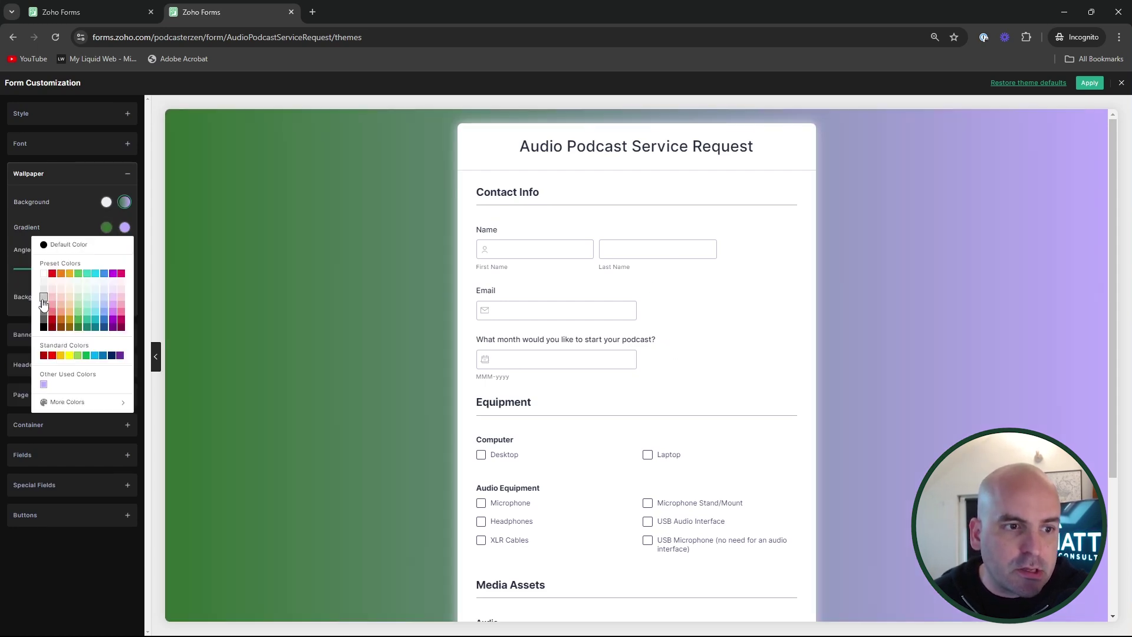
left_click(44, 299)
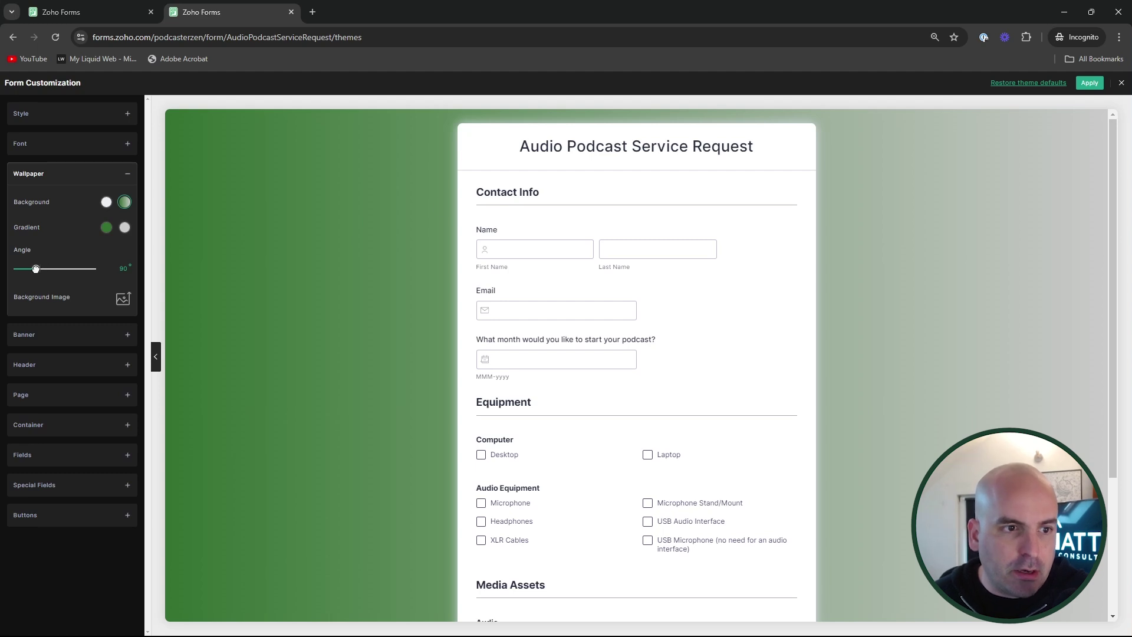
left_click_drag(35, 268, 58, 270)
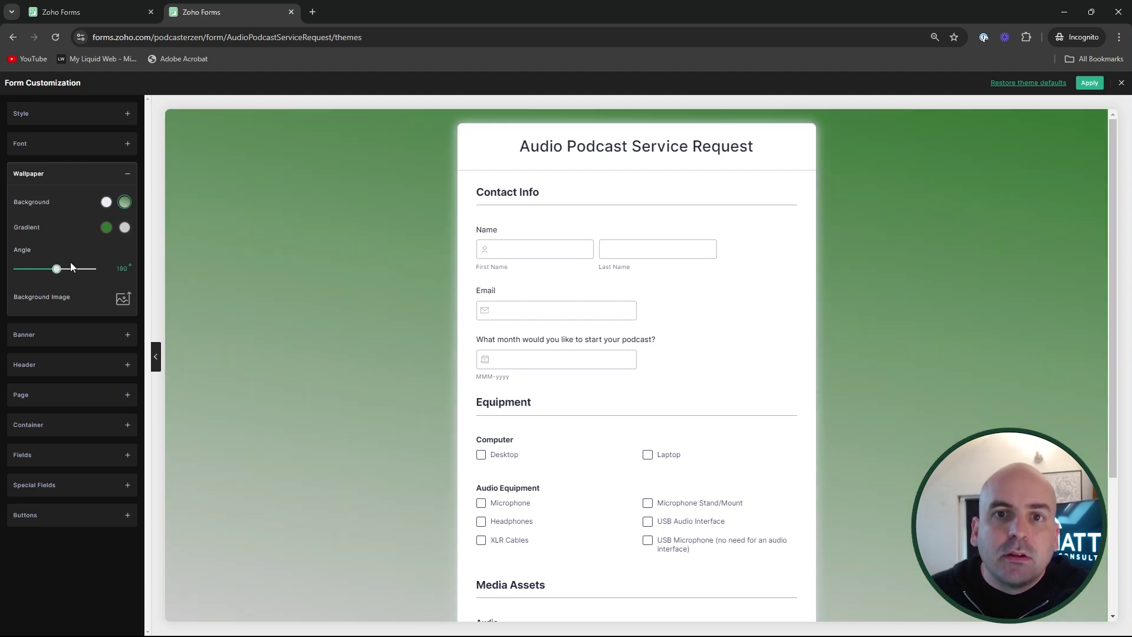